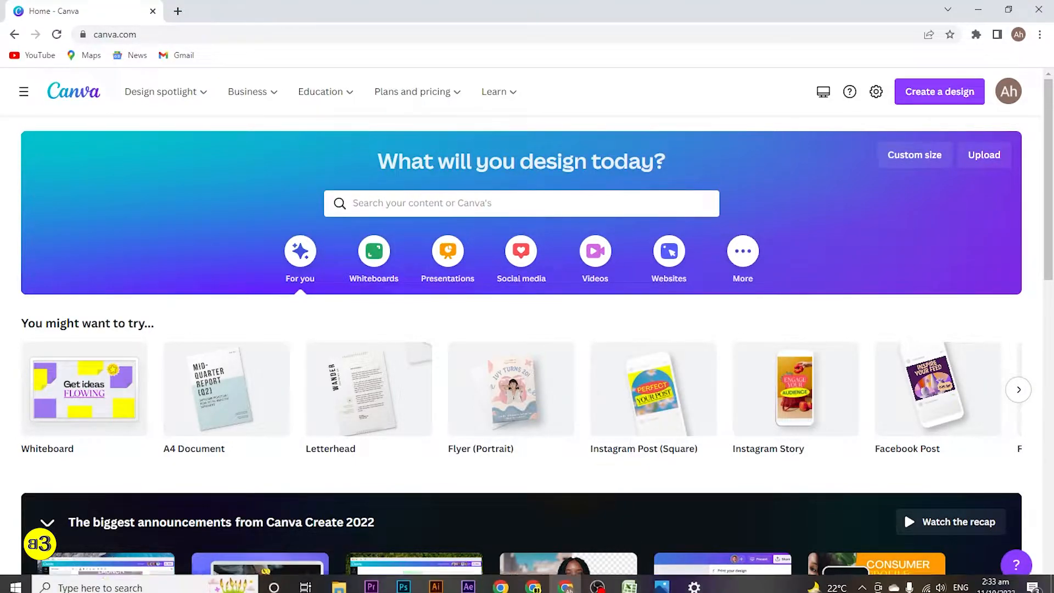
- Switch to the Brochure Design.png image in Photos and choose a red pen for drawing on it
{"action": "left_click", "coordinate": [662, 587]}
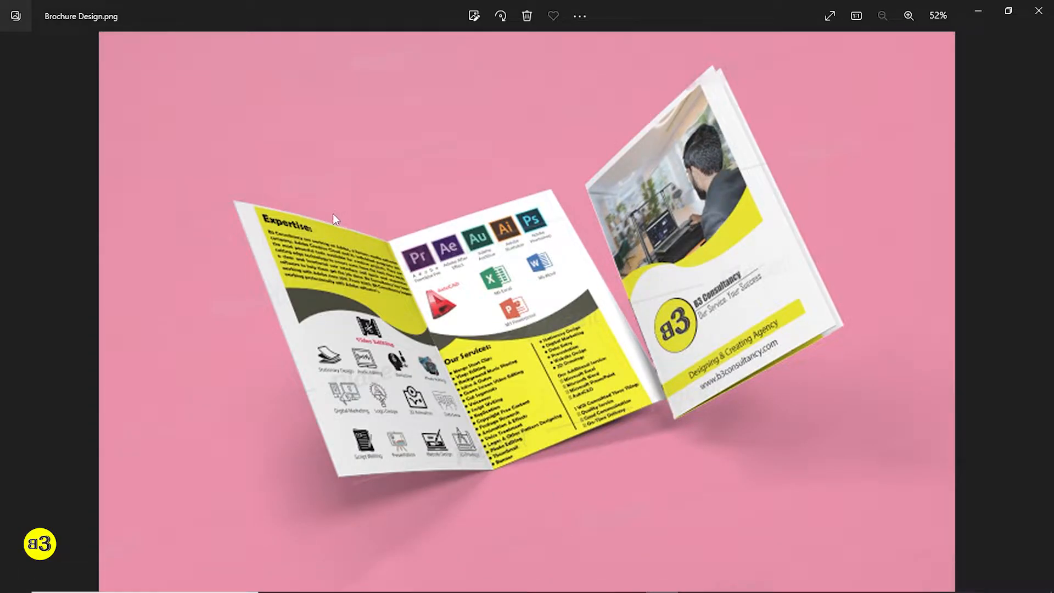
{"action": "left_click", "coordinate": [578, 14]}
{"action": "left_click", "coordinate": [453, 127]}
{"action": "left_click", "coordinate": [470, 60]}
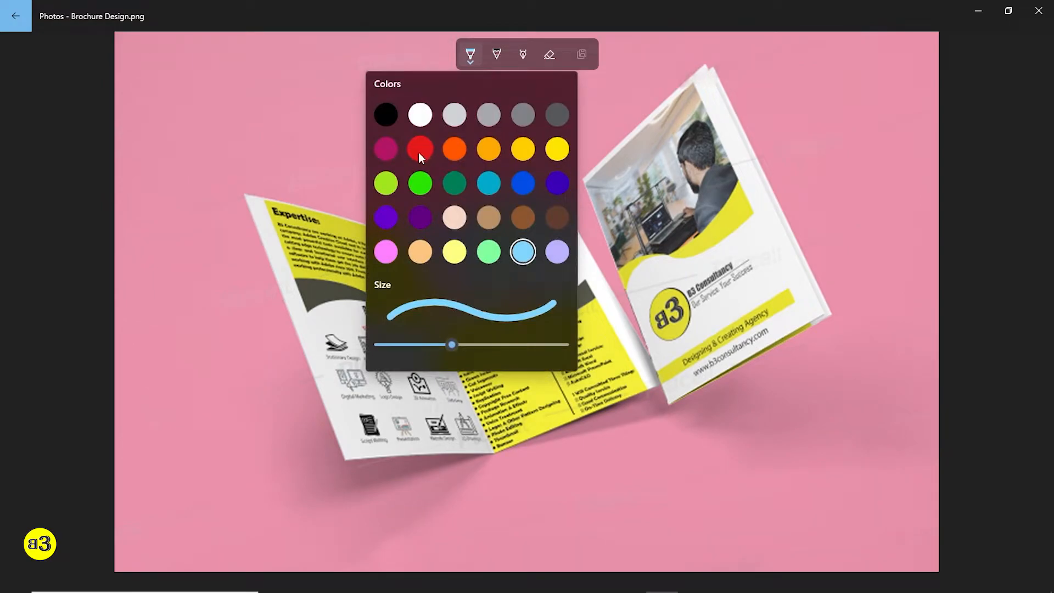
{"action": "left_click", "coordinate": [418, 153]}
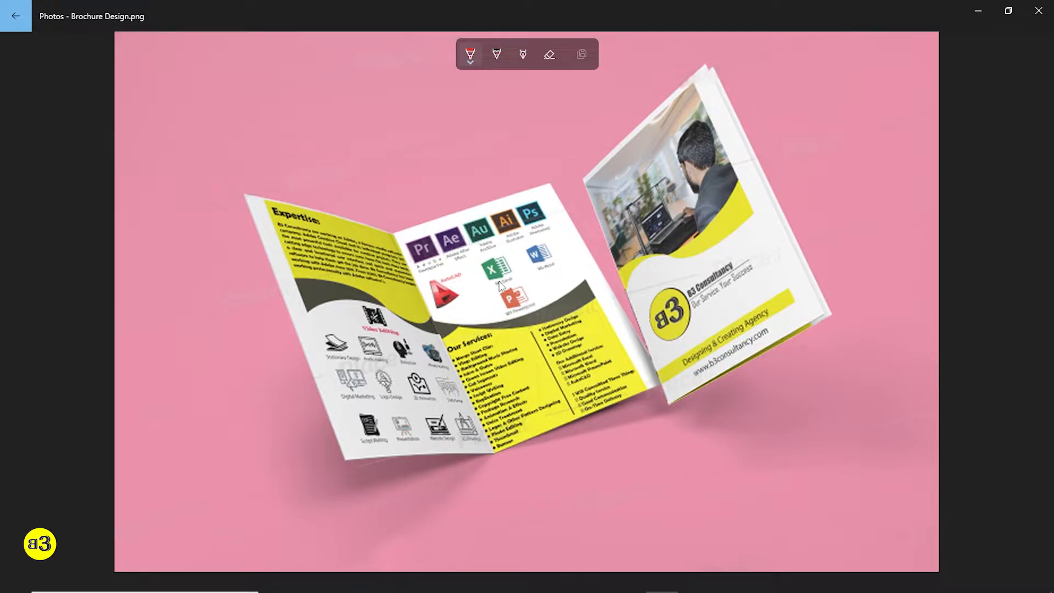
- Draw red arrows onto the two open inner panels and mark the middle panel's width with a double-headed arrow between two boundary lines
{"action": "mouse_move", "coordinate": [508, 267]}
{"action": "left_mouse_down"}
{"action": "mouse_move", "coordinate": [482, 133]}
{"action": "mouse_move", "coordinate": [490, 222]}
{"action": "mouse_move", "coordinate": [528, 205]}
{"action": "left_mouse_up"}
{"action": "mouse_move", "coordinate": [349, 279]}
{"action": "left_mouse_down"}
{"action": "mouse_move", "coordinate": [311, 138]}
{"action": "mouse_move", "coordinate": [317, 224]}
{"action": "mouse_move", "coordinate": [378, 210]}
{"action": "left_mouse_up"}
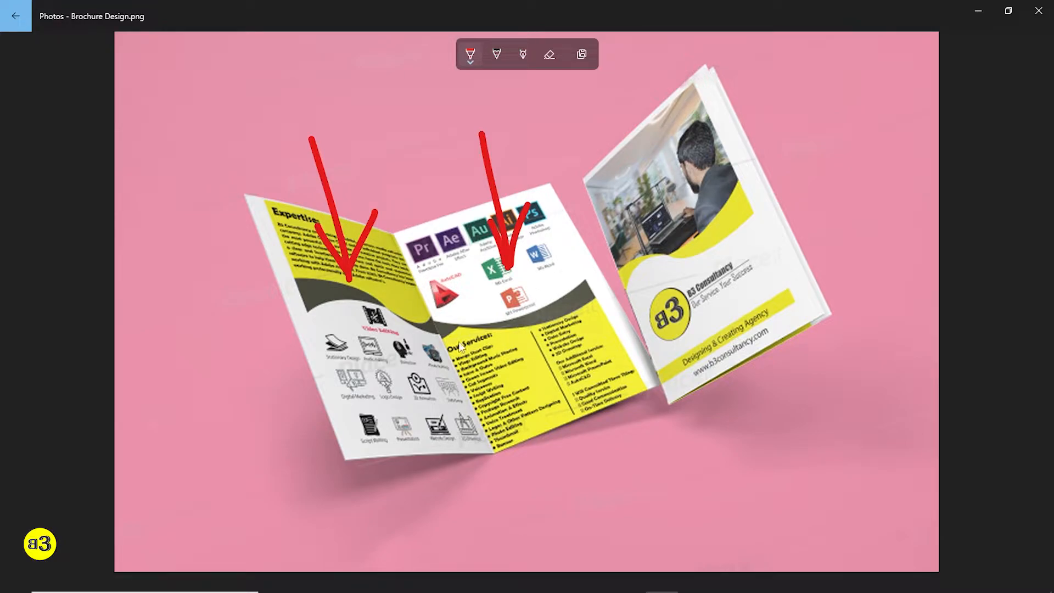
{"action": "left_click_drag", "start_coordinate": [493, 449], "coordinate": [561, 519]}
{"action": "left_click_drag", "start_coordinate": [654, 384], "coordinate": [702, 464]}
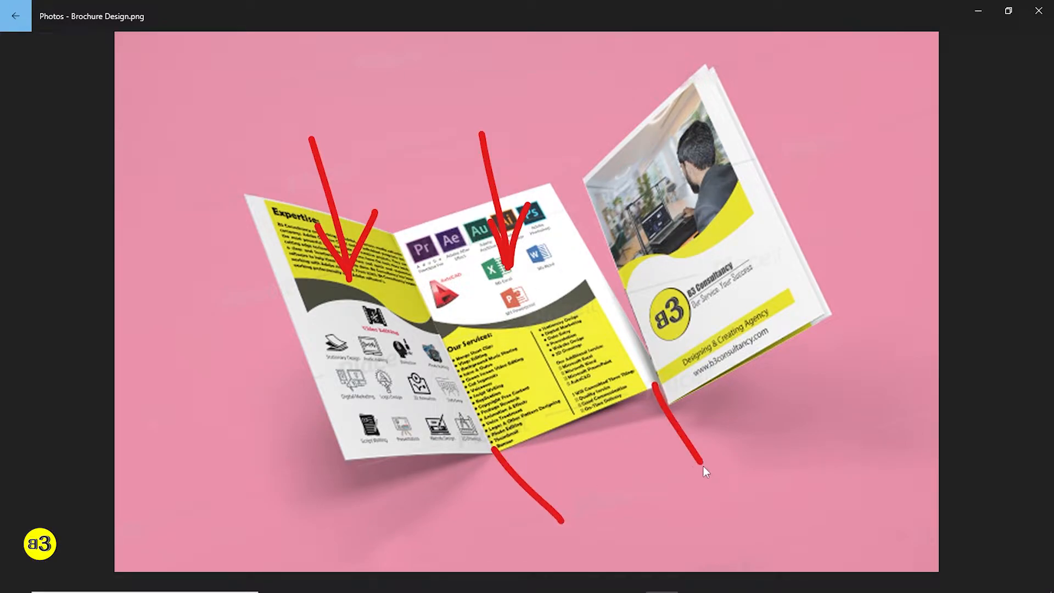
{"action": "mouse_move", "coordinate": [535, 497]}
{"action": "left_mouse_down"}
{"action": "mouse_move", "coordinate": [639, 461]}
{"action": "mouse_move", "coordinate": [676, 433]}
{"action": "mouse_move", "coordinate": [668, 469]}
{"action": "left_mouse_up"}
{"action": "left_click_drag", "start_coordinate": [551, 470], "coordinate": [540, 495]}
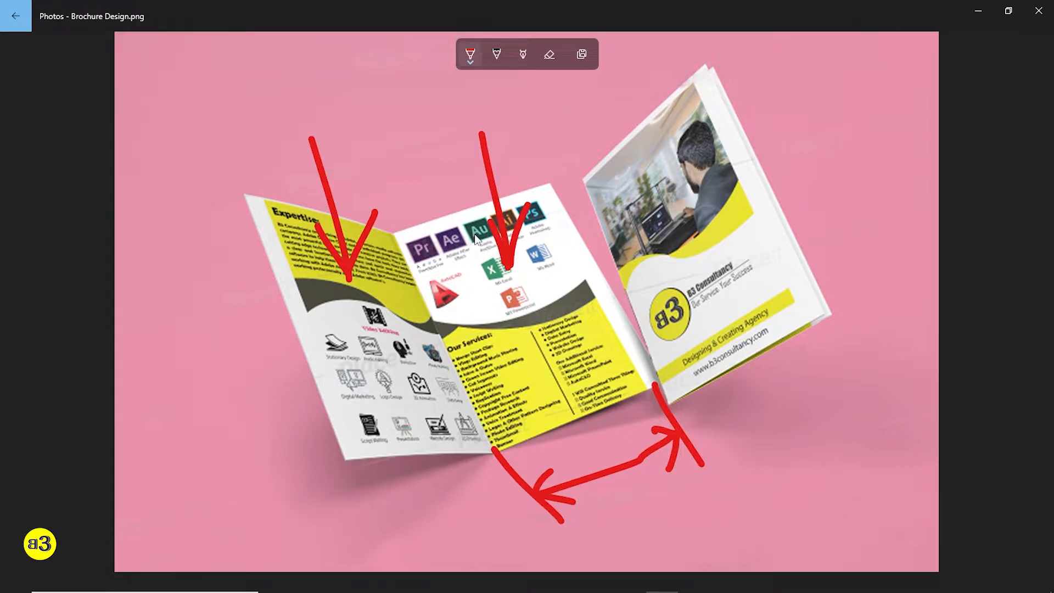
- Draw three red boundary lines with arrows between them below the brochure's "Expertise" panel, then close the image without saving
{"action": "left_click_drag", "start_coordinate": [348, 456], "coordinate": [365, 508]}
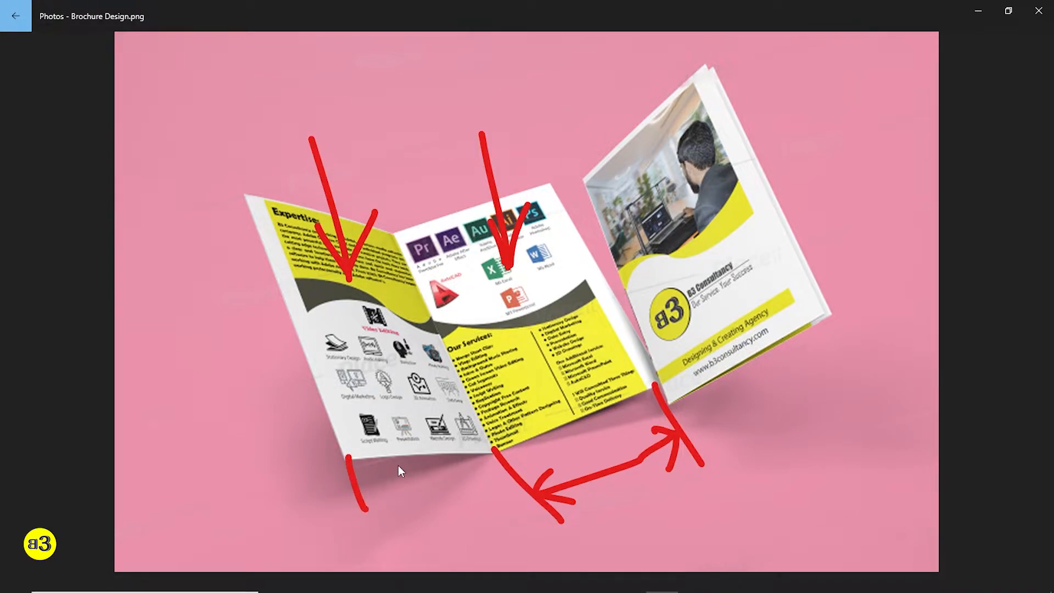
{"action": "left_click_drag", "start_coordinate": [395, 454], "coordinate": [406, 505]}
{"action": "left_click_drag", "start_coordinate": [441, 451], "coordinate": [468, 502]}
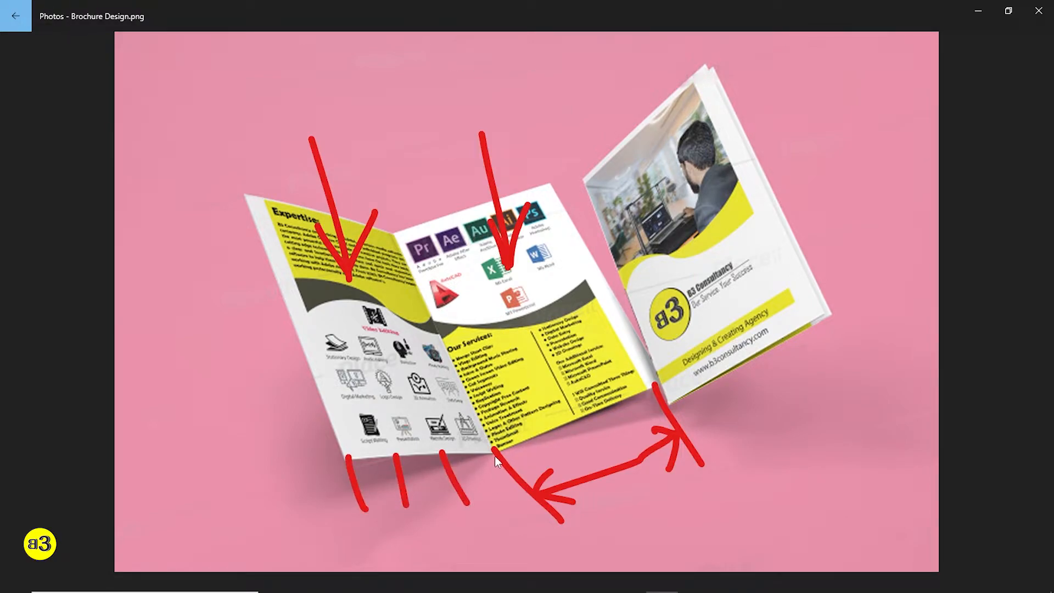
{"action": "left_click_drag", "start_coordinate": [353, 481], "coordinate": [391, 480]}
{"action": "left_click_drag", "start_coordinate": [399, 476], "coordinate": [426, 467]}
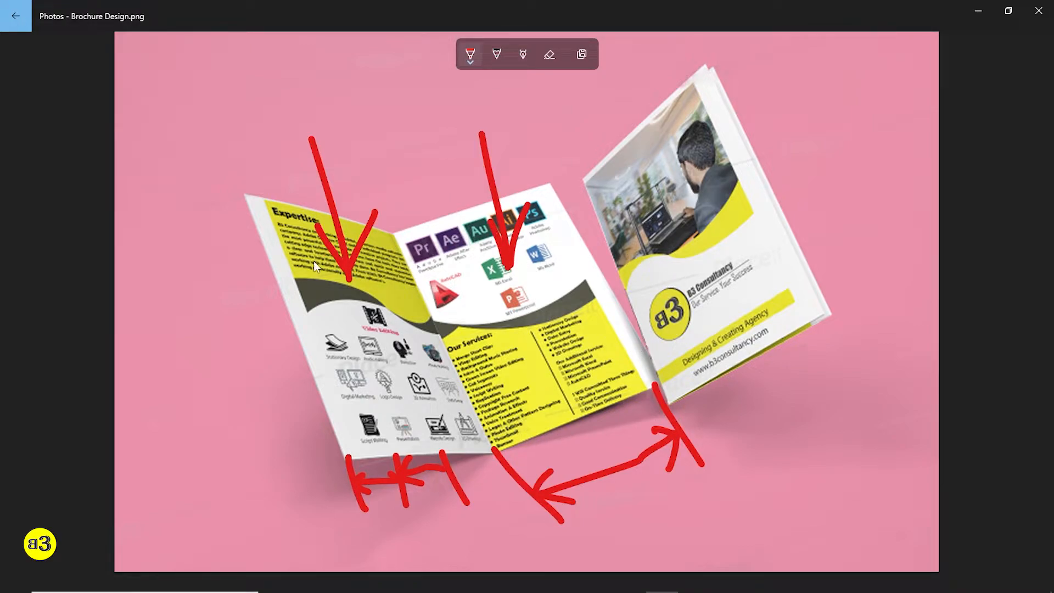
{"action": "left_click", "coordinate": [1039, 11]}
- Switch to the Stationary Design folder and open one of its image files
{"action": "mouse_move", "coordinate": [339, 580]}
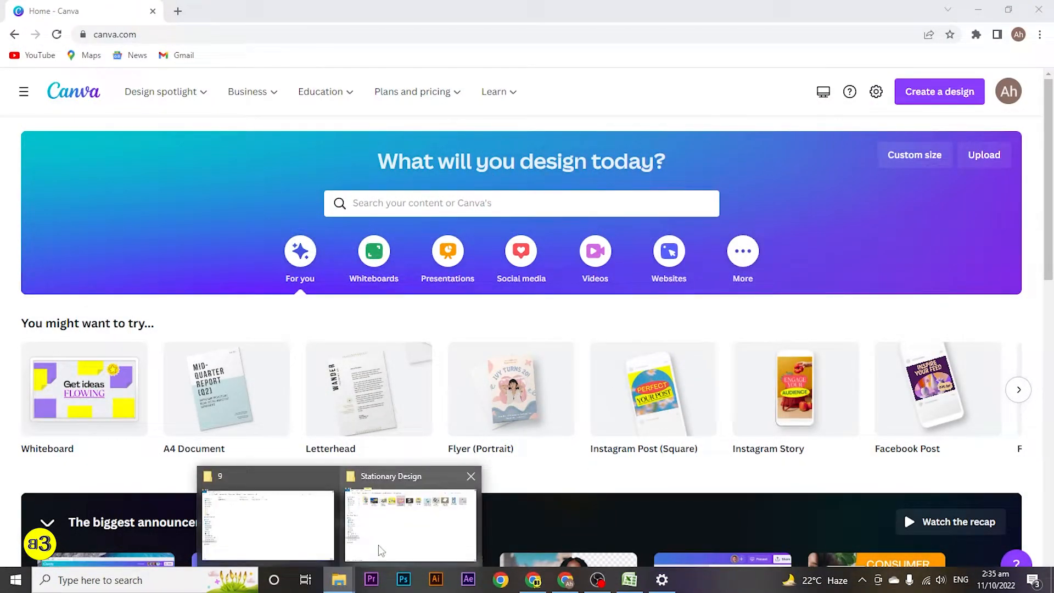
{"action": "left_click", "coordinate": [409, 532]}
{"action": "double_click", "coordinate": [659, 107]}
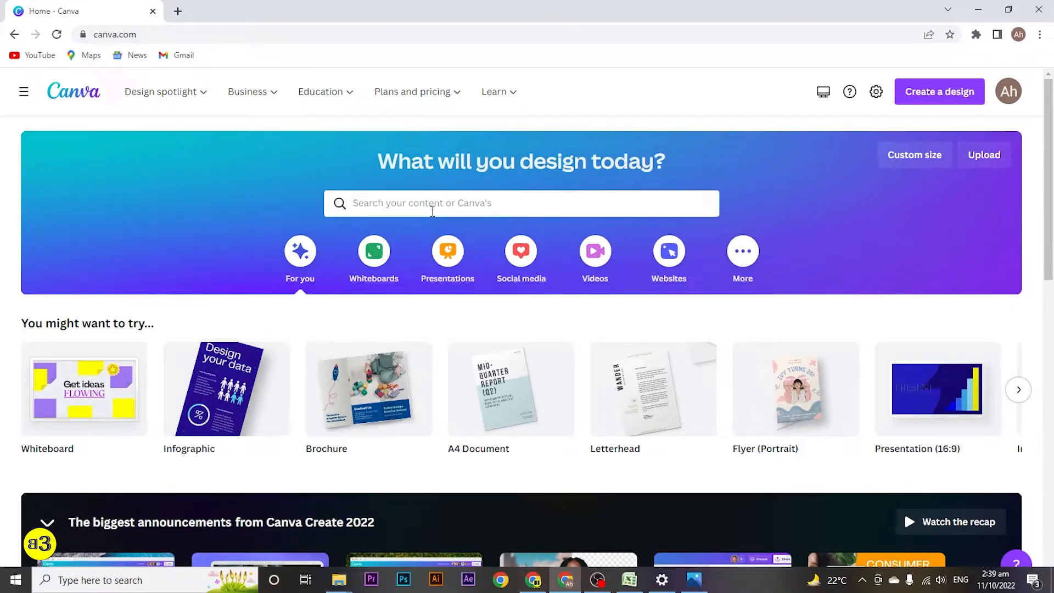
- Search the Canva templates for "brochure"
{"action": "left_click", "coordinate": [395, 202]}
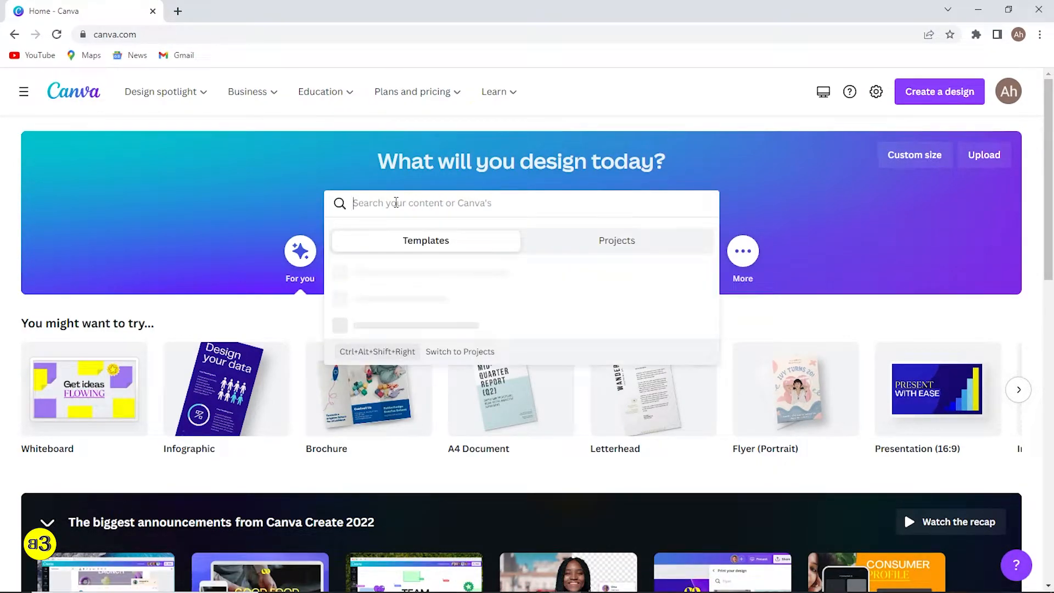
{"action": "type", "text": "bro"}
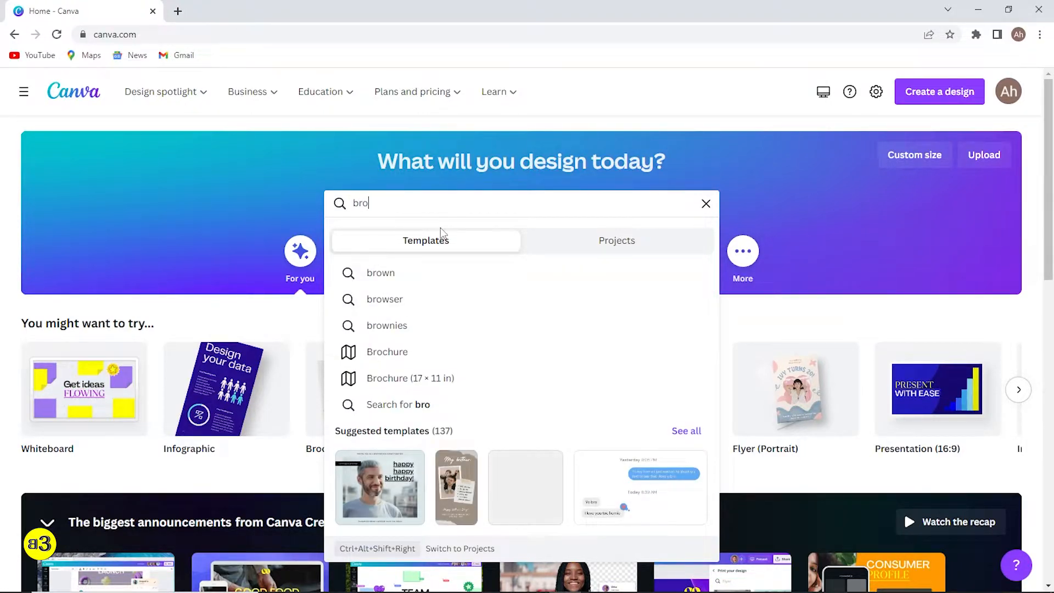
{"action": "type", "text": "chure"}
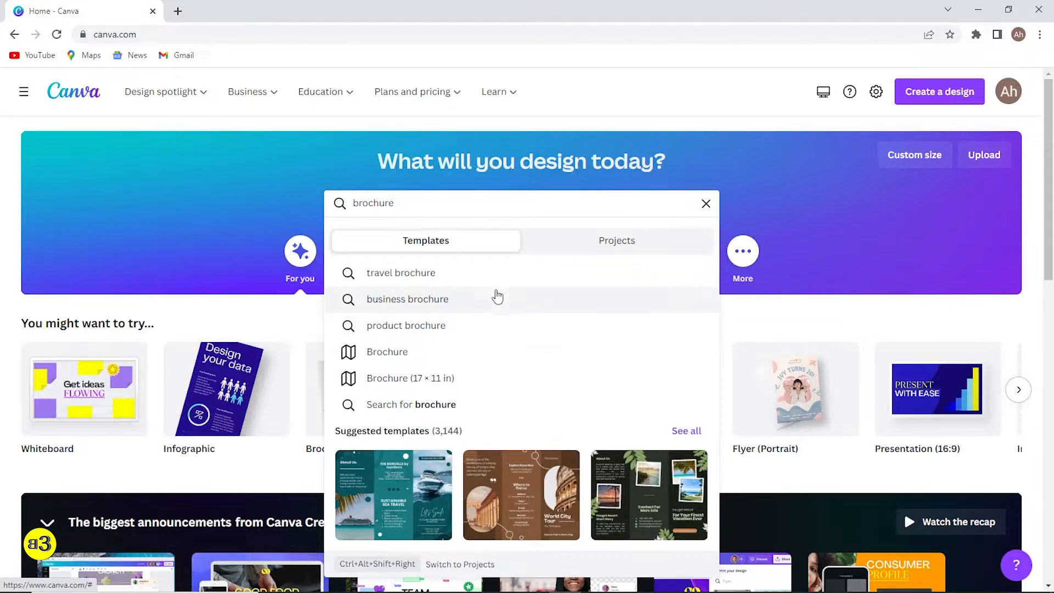
{"action": "key", "text": "Return"}
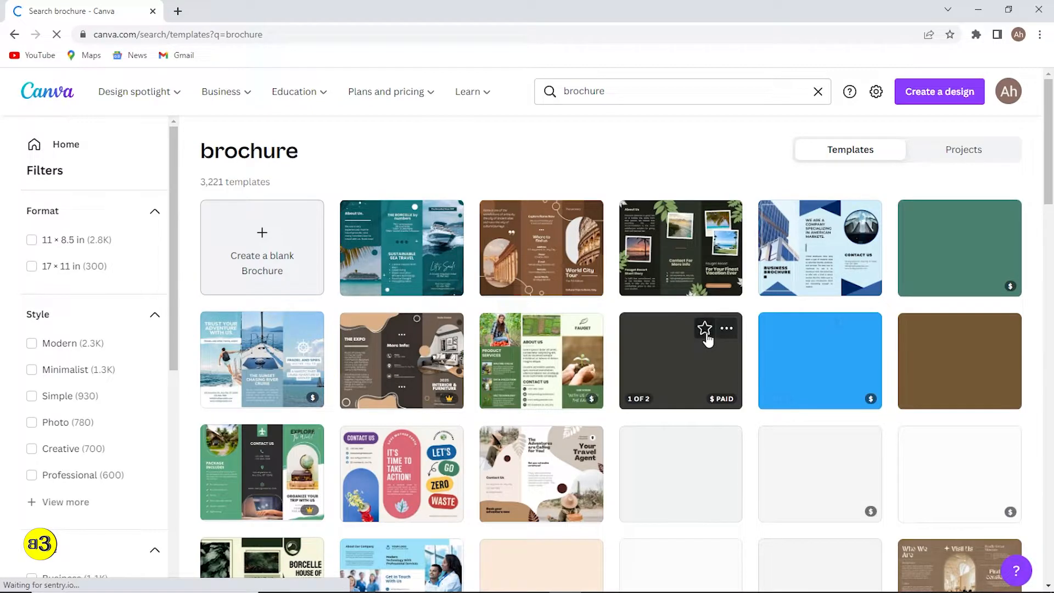
- Browse the brochure templates and open the light-blue business trifold brochure with the office building photos
{"action": "scroll", "coordinate": [736, 332], "scroll_direction": "down", "scroll_amount": 1}
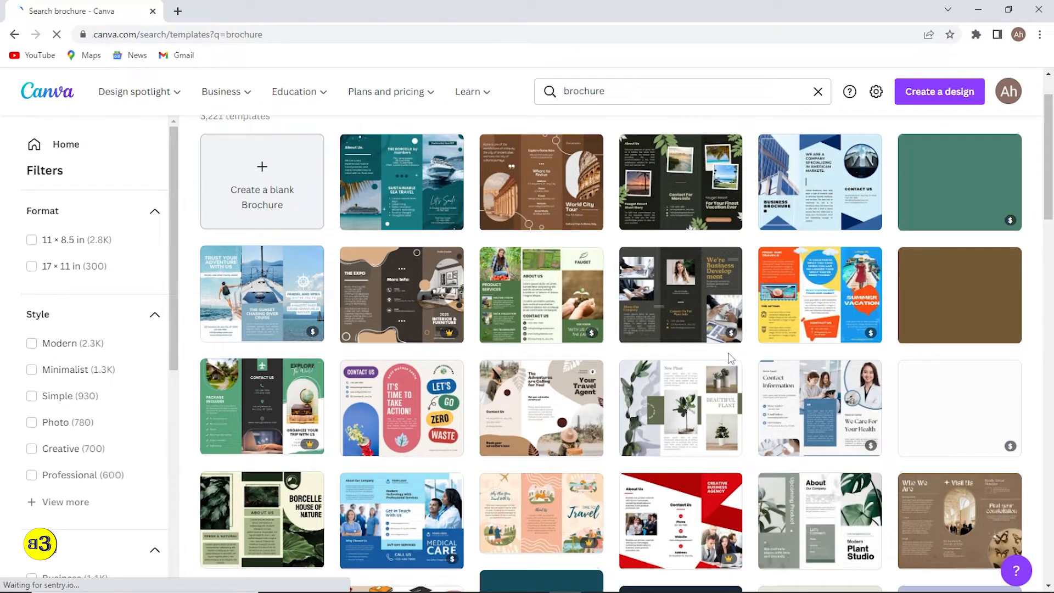
{"action": "scroll", "coordinate": [713, 417], "scroll_direction": "down", "scroll_amount": 2}
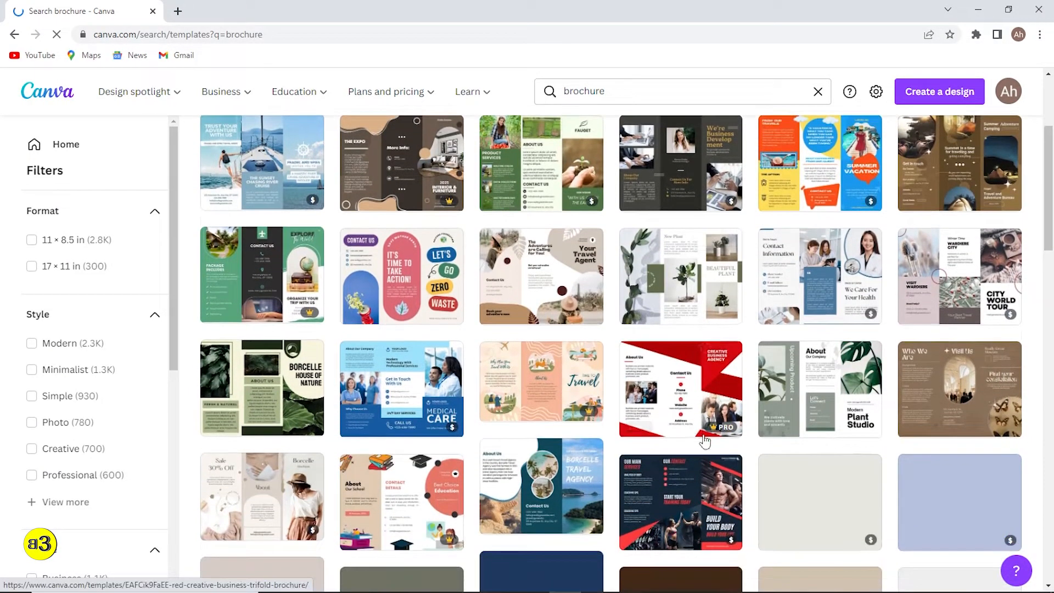
{"action": "scroll", "coordinate": [659, 428], "scroll_direction": "up", "scroll_amount": 3}
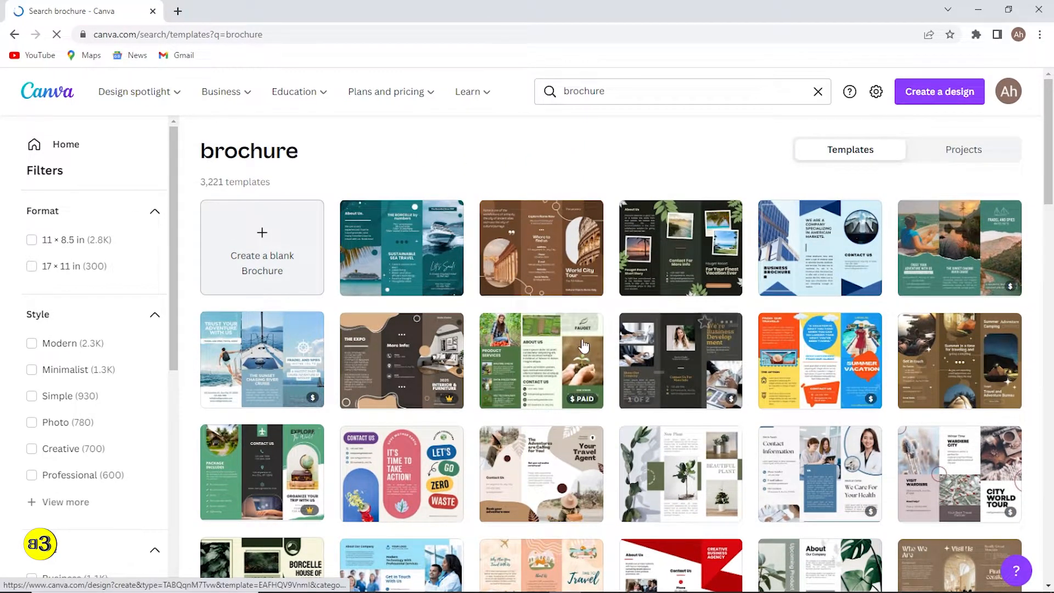
{"action": "scroll", "coordinate": [780, 307], "scroll_direction": "down", "scroll_amount": 5}
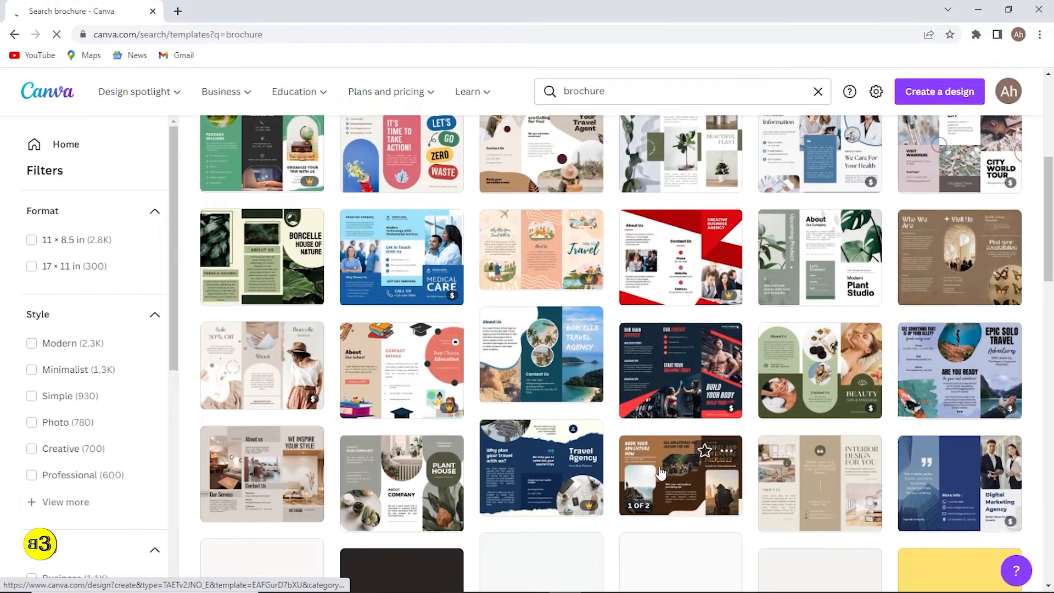
{"action": "scroll", "coordinate": [647, 475], "scroll_direction": "down", "scroll_amount": 2}
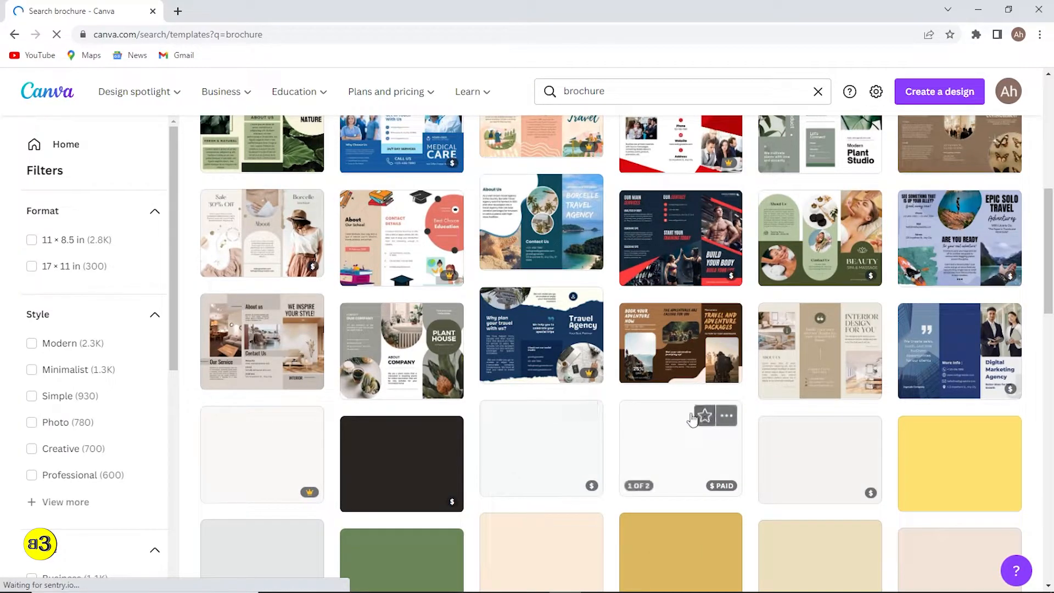
{"action": "scroll", "coordinate": [702, 356], "scroll_direction": "up", "scroll_amount": 7}
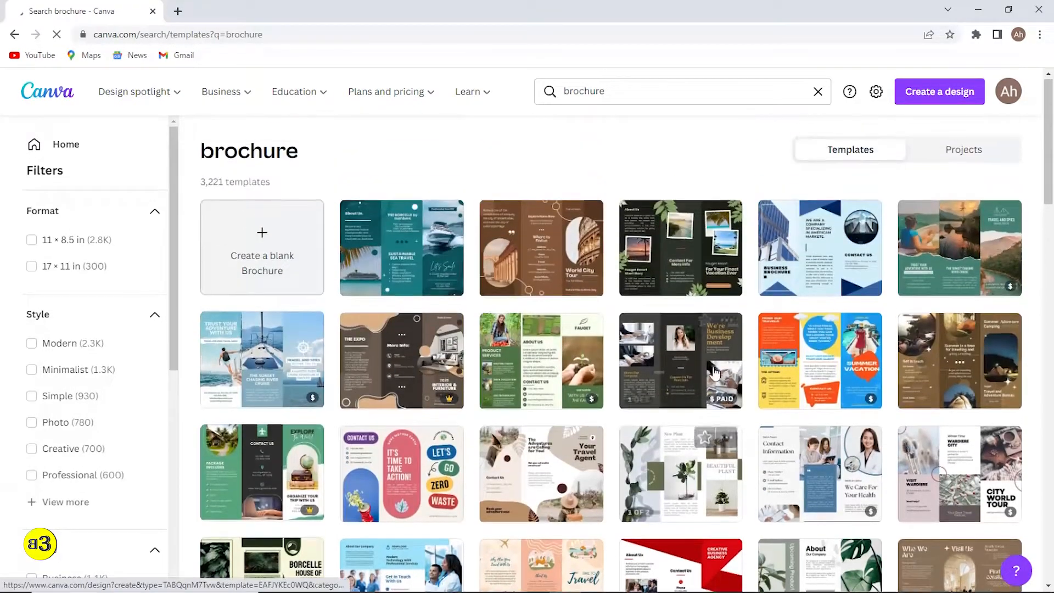
{"action": "left_click", "coordinate": [823, 271]}
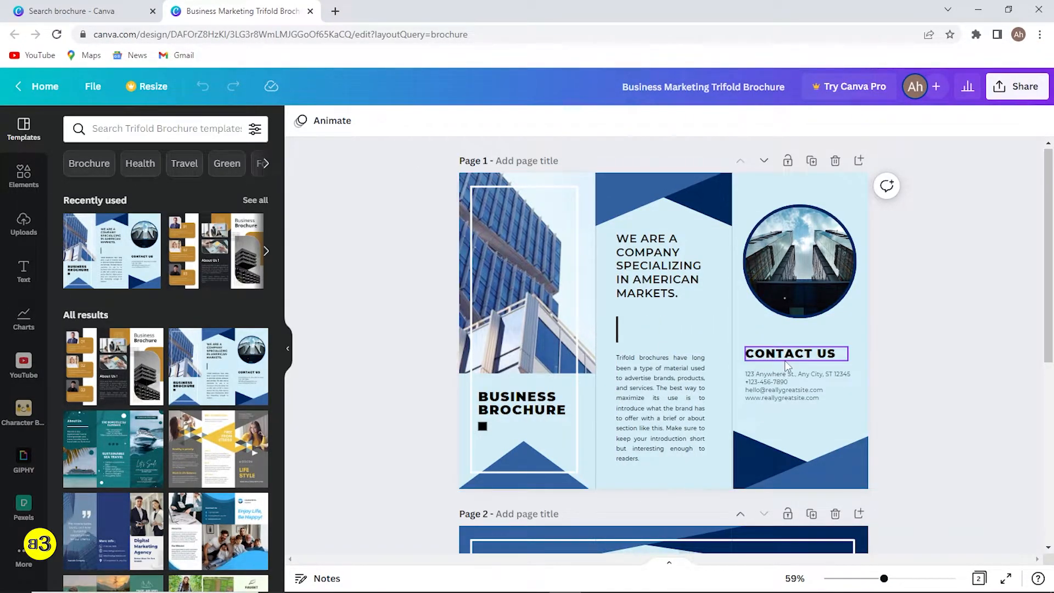
- On page 1, replace the round building photo above "CONTACT US" with the uploaded portrait that has an office background
{"action": "scroll", "coordinate": [788, 365], "scroll_direction": "down", "scroll_amount": 6}
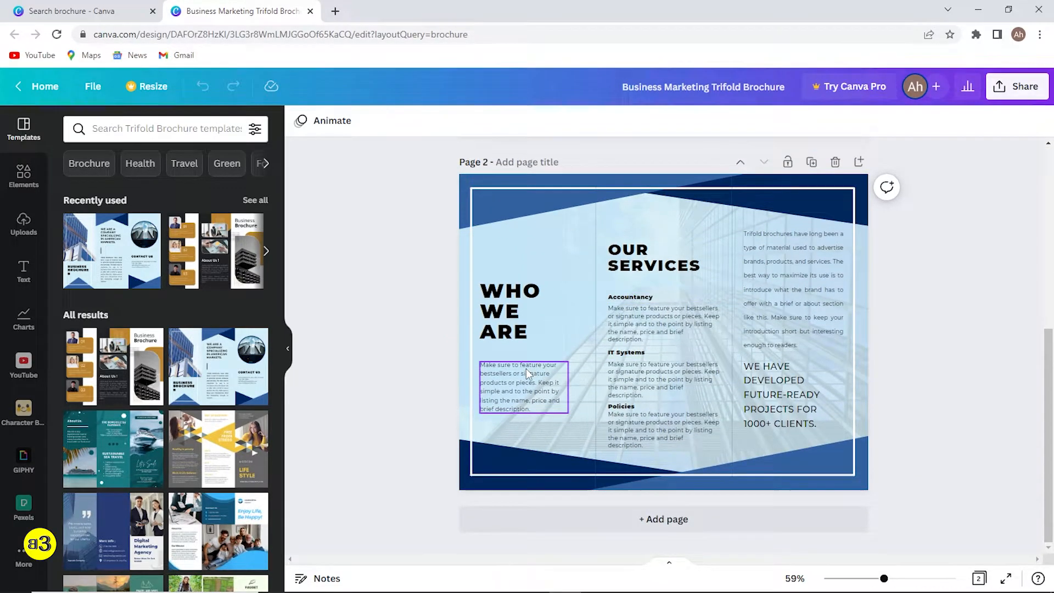
{"action": "scroll", "coordinate": [605, 361], "scroll_direction": "up", "scroll_amount": 1}
{"action": "scroll", "coordinate": [648, 362], "scroll_direction": "down", "scroll_amount": 1}
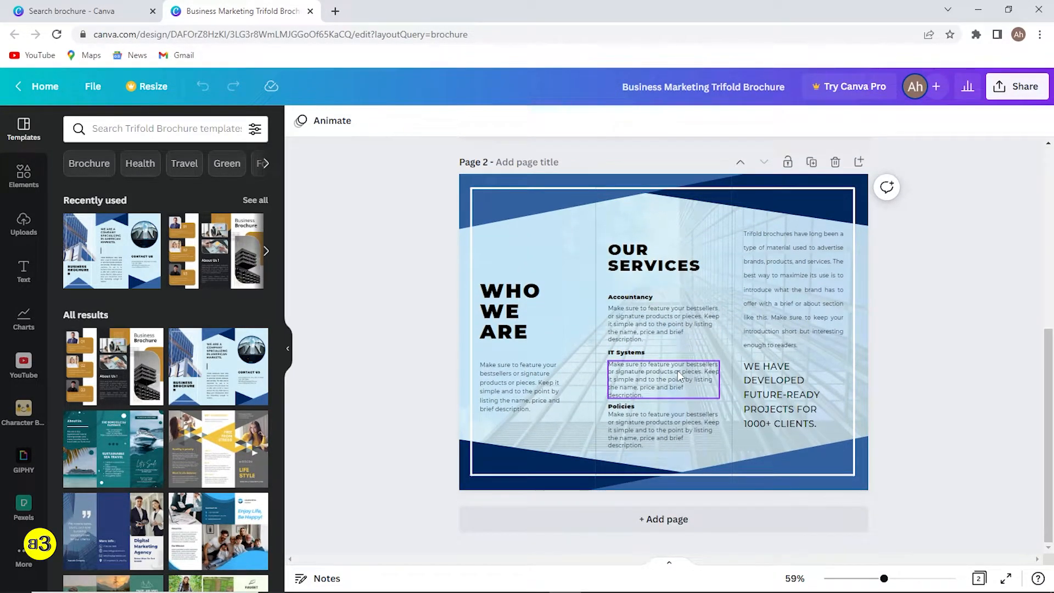
{"action": "scroll", "coordinate": [677, 371], "scroll_direction": "up", "scroll_amount": 6}
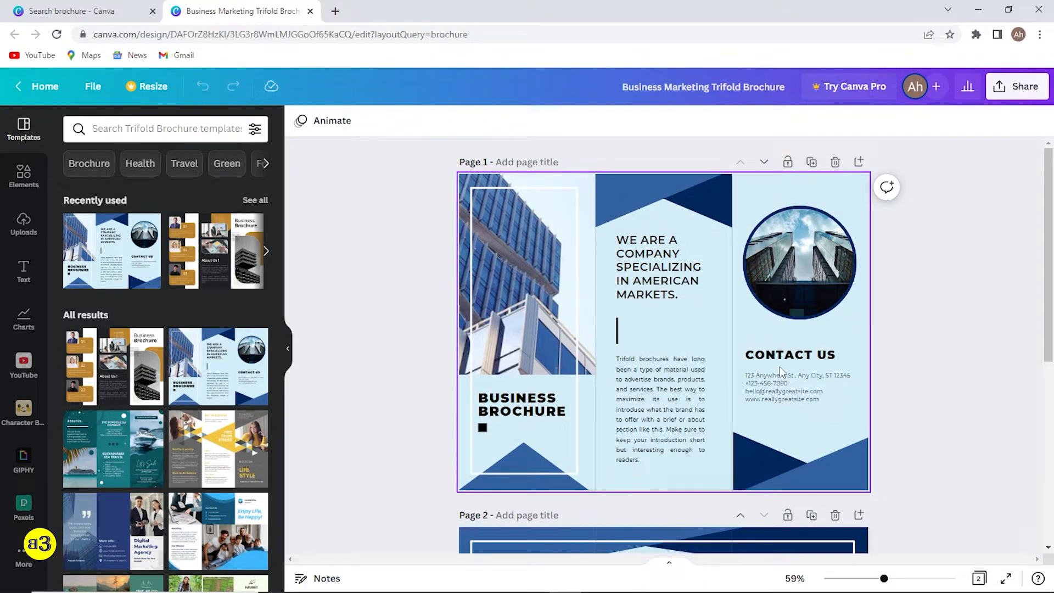
{"action": "left_click", "coordinate": [802, 254]}
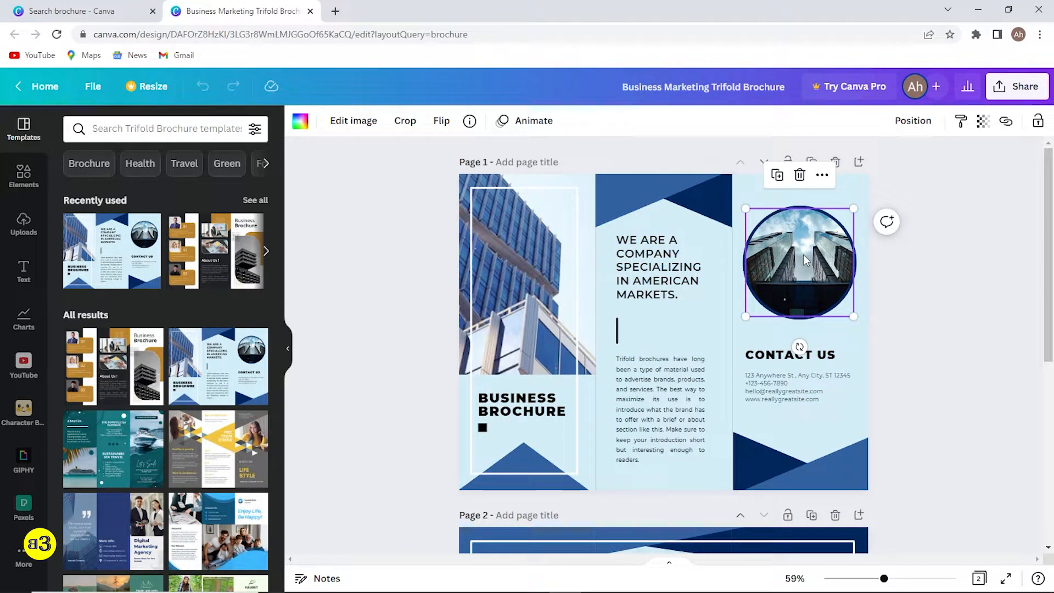
{"action": "key", "text": "Delete"}
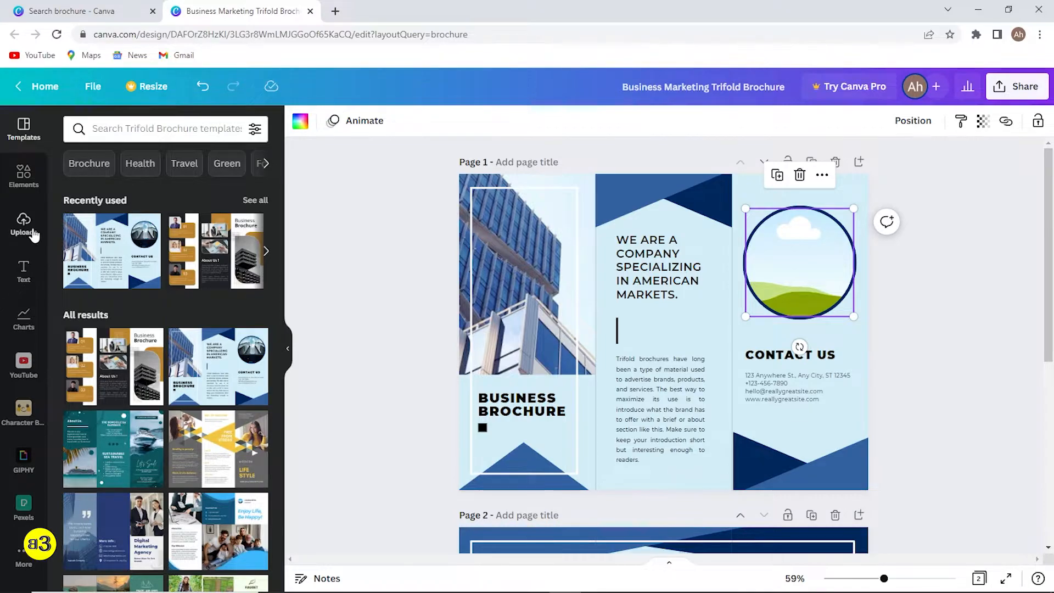
{"action": "left_click", "coordinate": [33, 234]}
{"action": "left_click", "coordinate": [113, 309]}
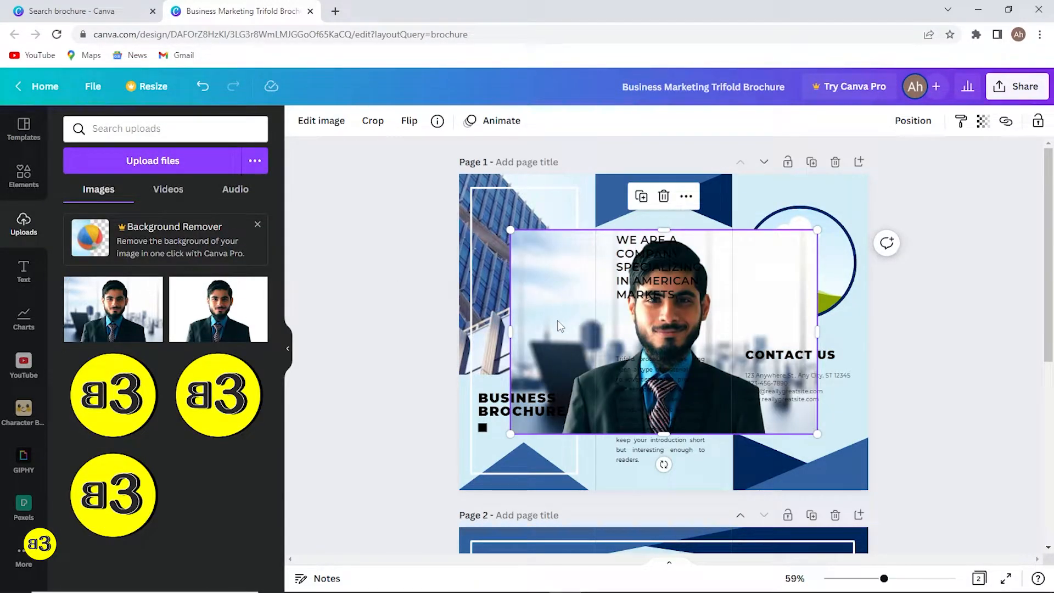
{"action": "left_click_drag", "start_coordinate": [683, 325], "coordinate": [792, 287]}
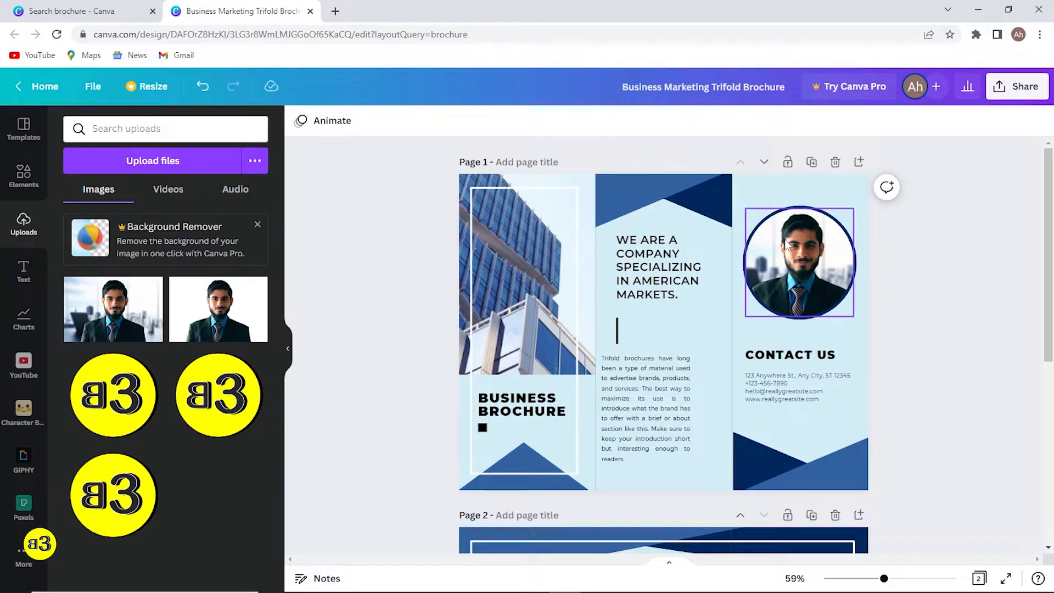
- Add the uploaded yellow B3 logo to page 1, shrink it to a small badge and place it below the middle panel's headline
{"action": "left_click", "coordinate": [196, 405]}
{"action": "left_click_drag", "start_coordinate": [568, 314], "coordinate": [496, 314]}
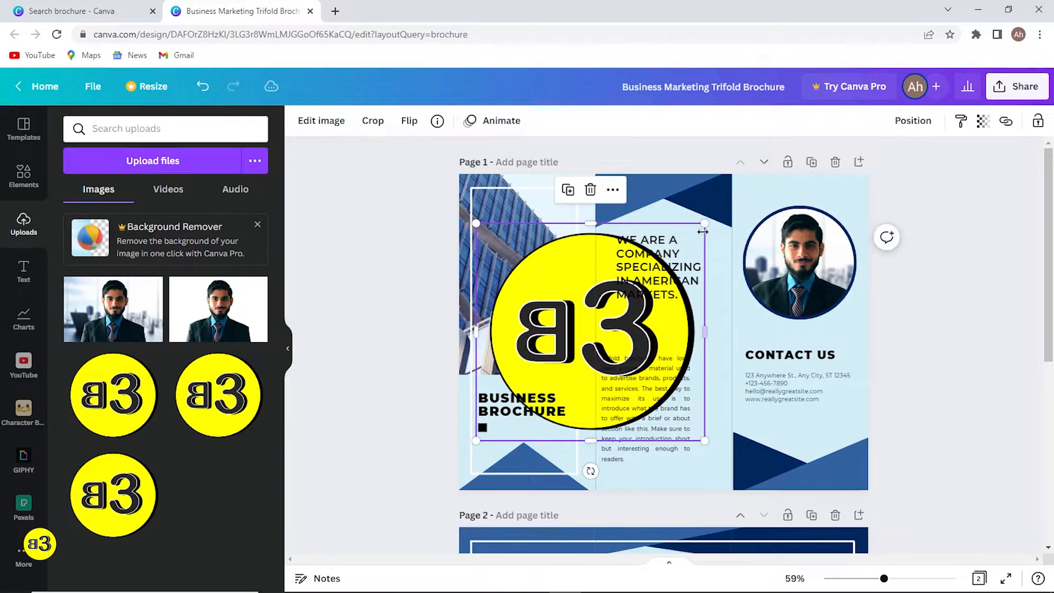
{"action": "left_click_drag", "start_coordinate": [705, 223], "coordinate": [577, 345]}
{"action": "left_click_drag", "start_coordinate": [543, 379], "coordinate": [618, 286]}
{"action": "left_click_drag", "start_coordinate": [651, 252], "coordinate": [708, 323]}
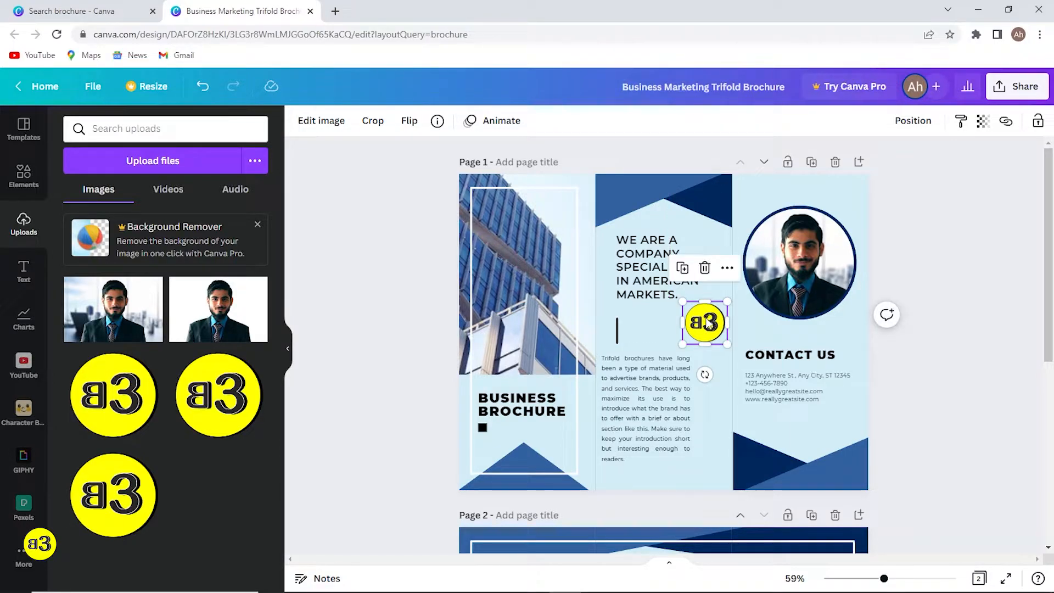
{"action": "left_click", "coordinate": [1016, 254]}
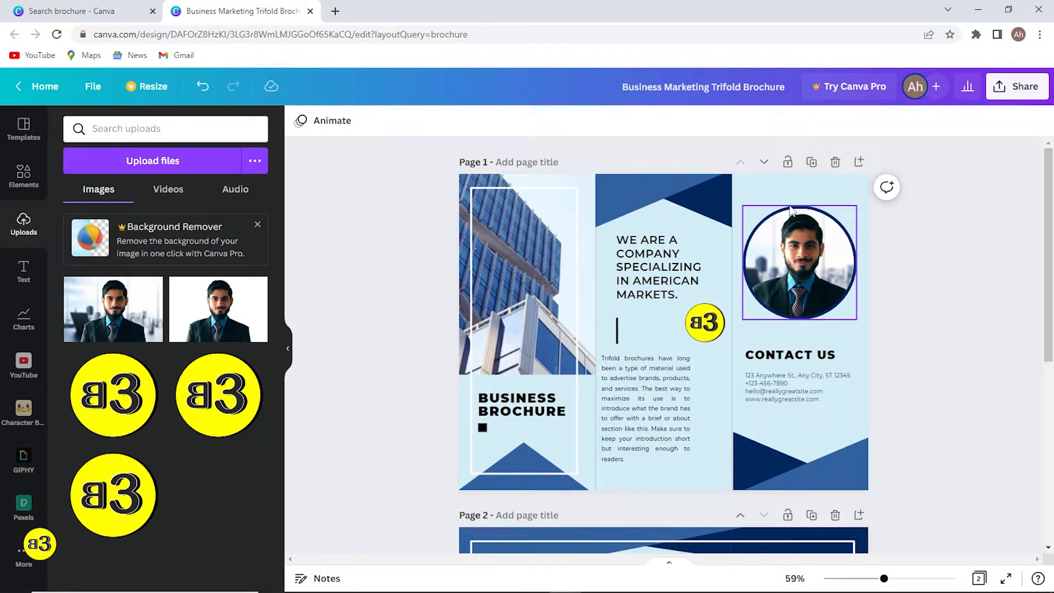
- Recolor the ring around the portrait on page 1 with the yellow sampled from the B3 logo
{"action": "left_click", "coordinate": [791, 211]}
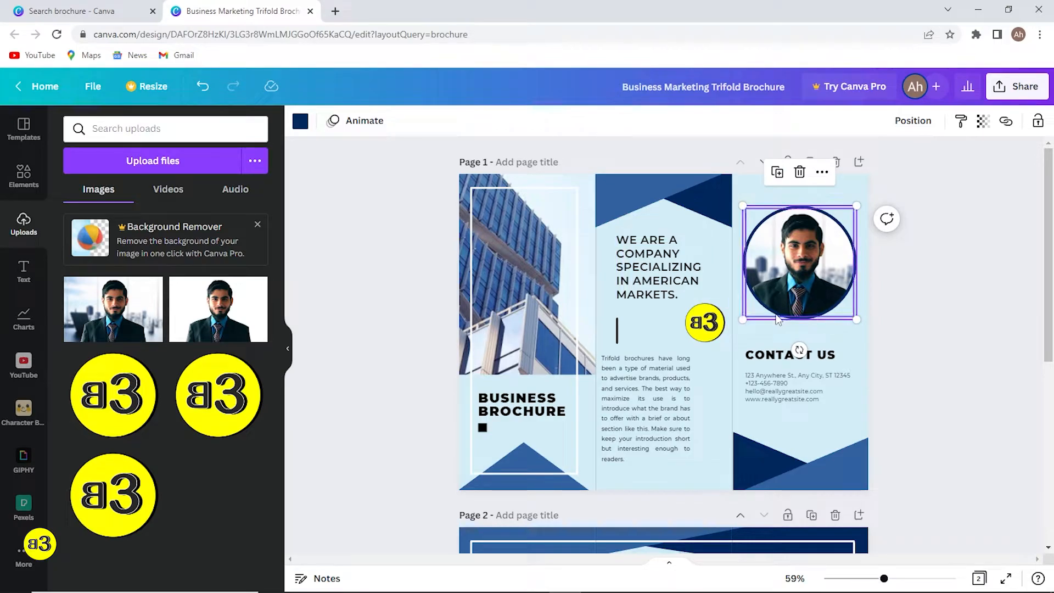
{"action": "left_click", "coordinate": [299, 121]}
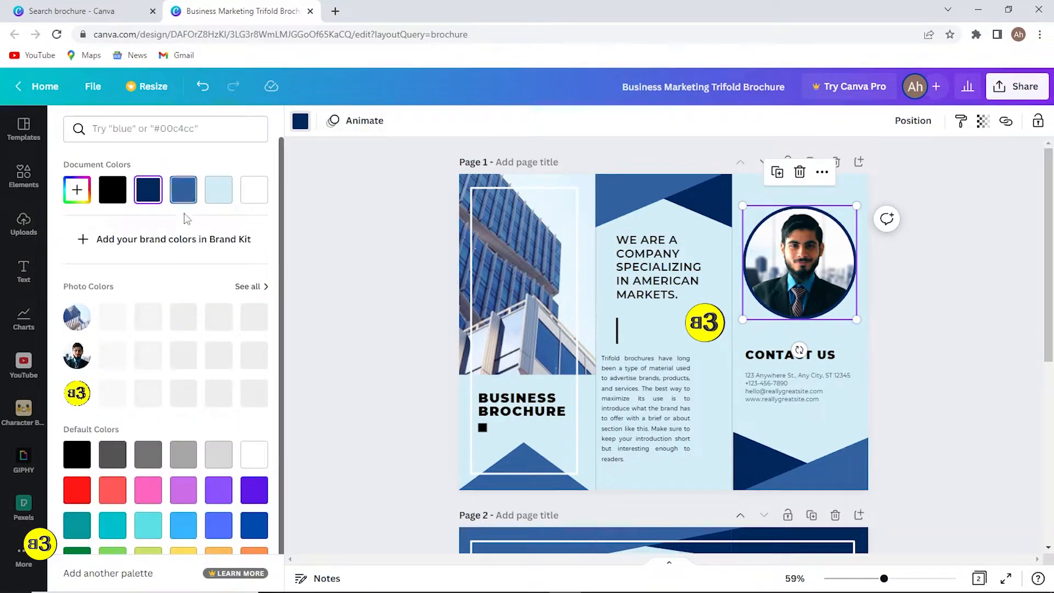
{"action": "left_click", "coordinate": [85, 198]}
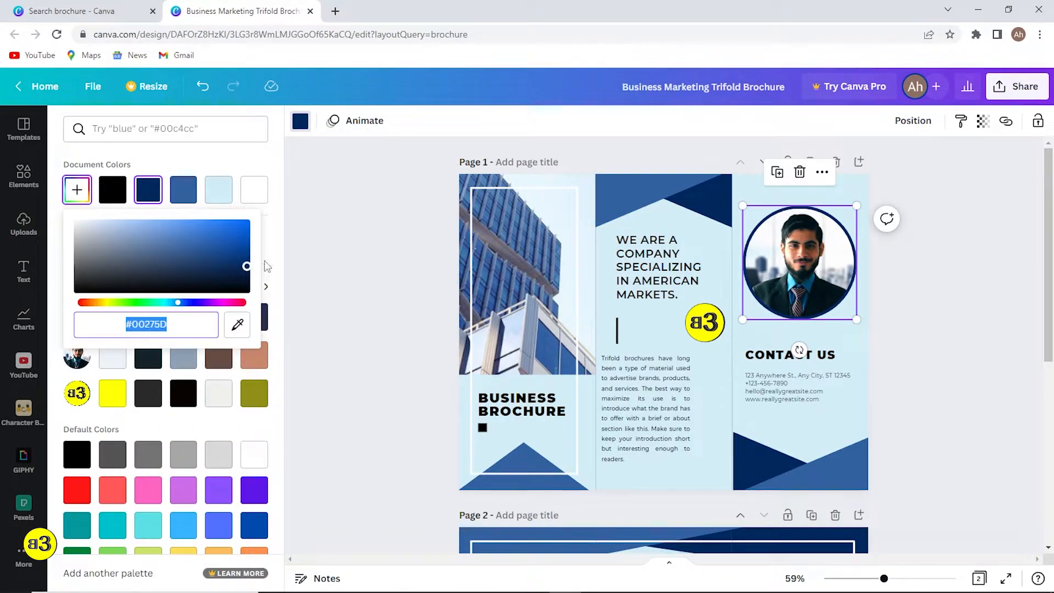
{"action": "left_click", "coordinate": [236, 325]}
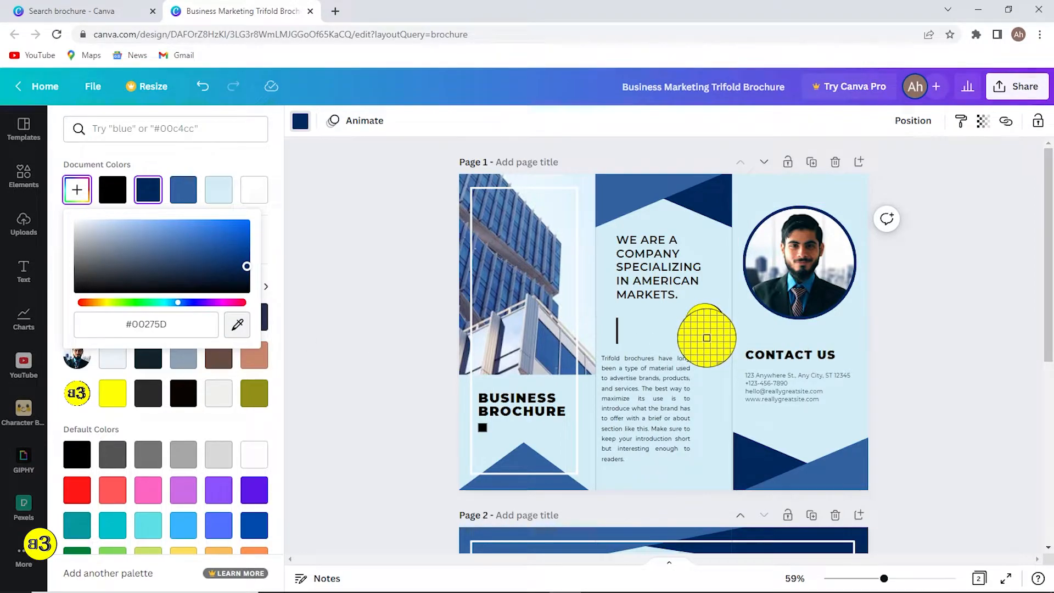
{"action": "left_click", "coordinate": [709, 329]}
{"action": "left_click", "coordinate": [368, 255]}
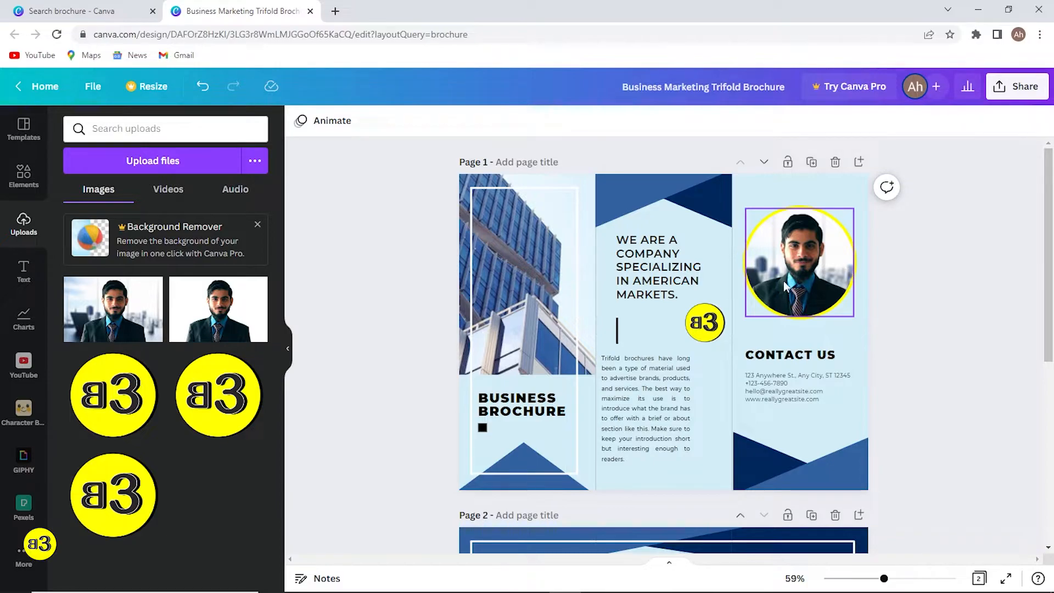
- Change the ring around the portrait on page 1 to the black from the document colors
{"action": "left_click", "coordinate": [802, 323]}
{"action": "left_click", "coordinate": [805, 318]}
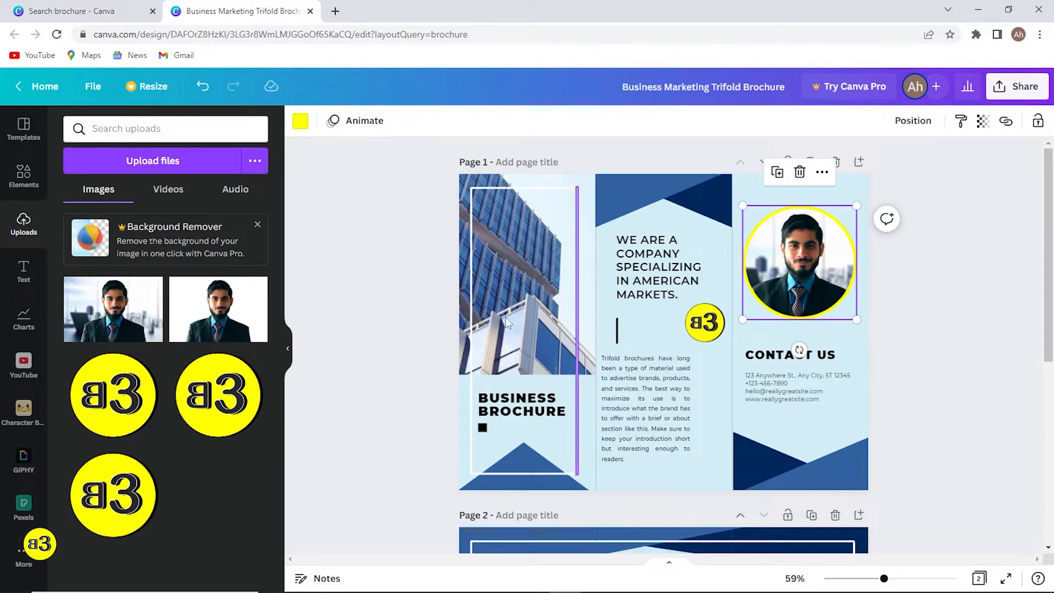
{"action": "left_click", "coordinate": [300, 122]}
{"action": "left_click", "coordinate": [113, 190]}
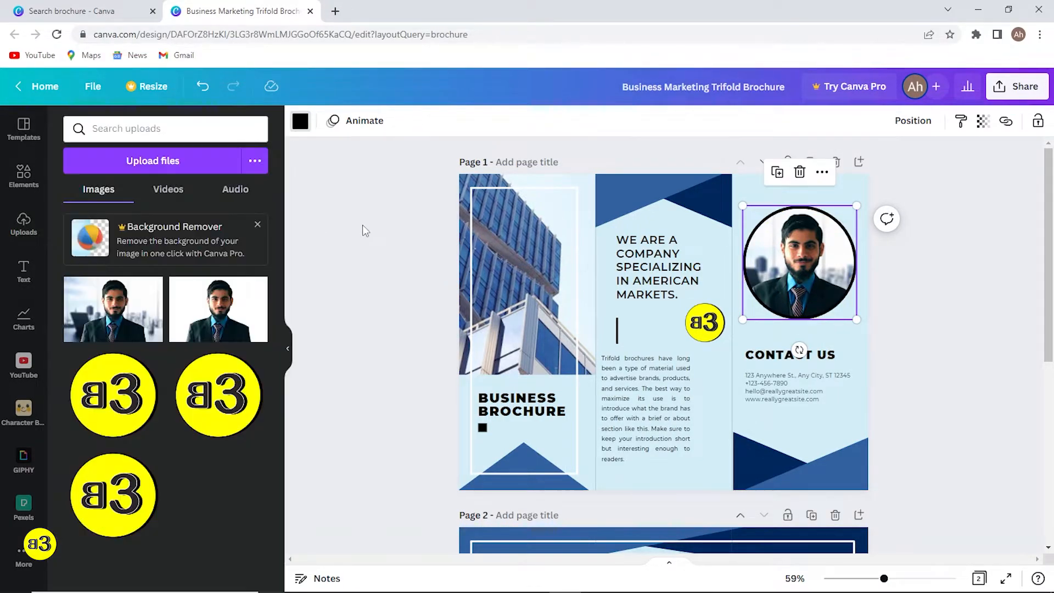
{"action": "left_click", "coordinate": [970, 291]}
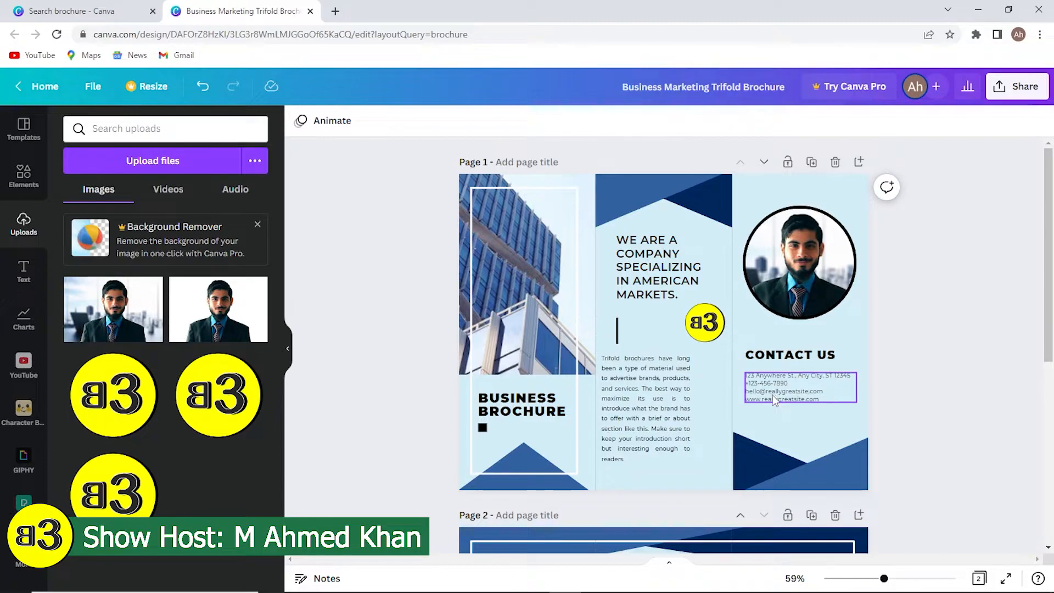
- Delete the building photo above "BUSINESS BROCHURE" on page 1 and search the Pexels images for "laptop"
{"action": "mouse_move", "coordinate": [538, 285]}
{"action": "left_mouse_down"}
{"action": "mouse_move", "coordinate": [525, 300]}
{"action": "mouse_move", "coordinate": [571, 306]}
{"action": "mouse_move", "coordinate": [547, 283]}
{"action": "left_mouse_up"}
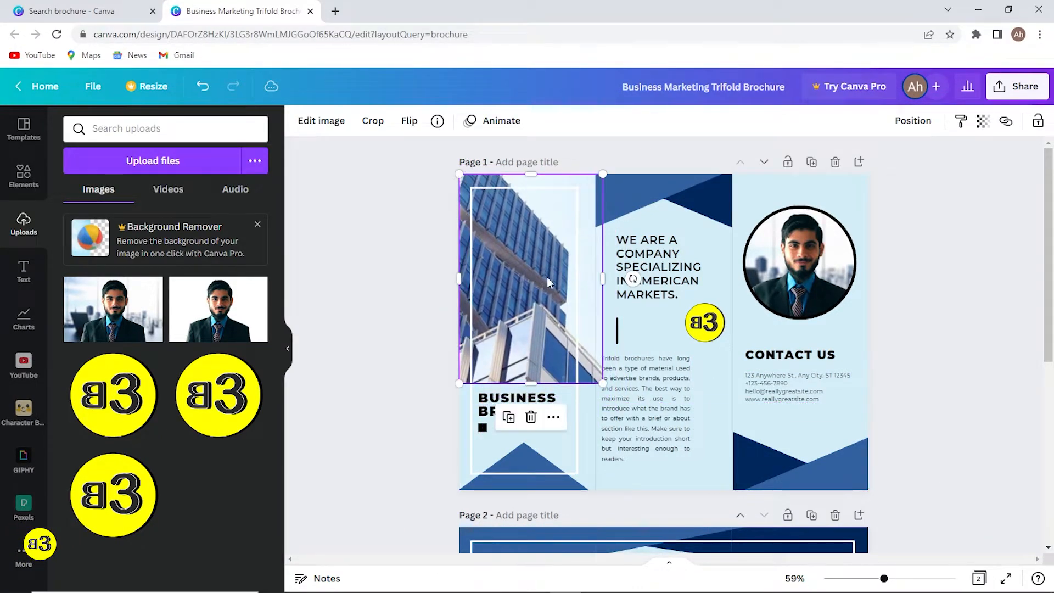
{"action": "key", "text": "Delete"}
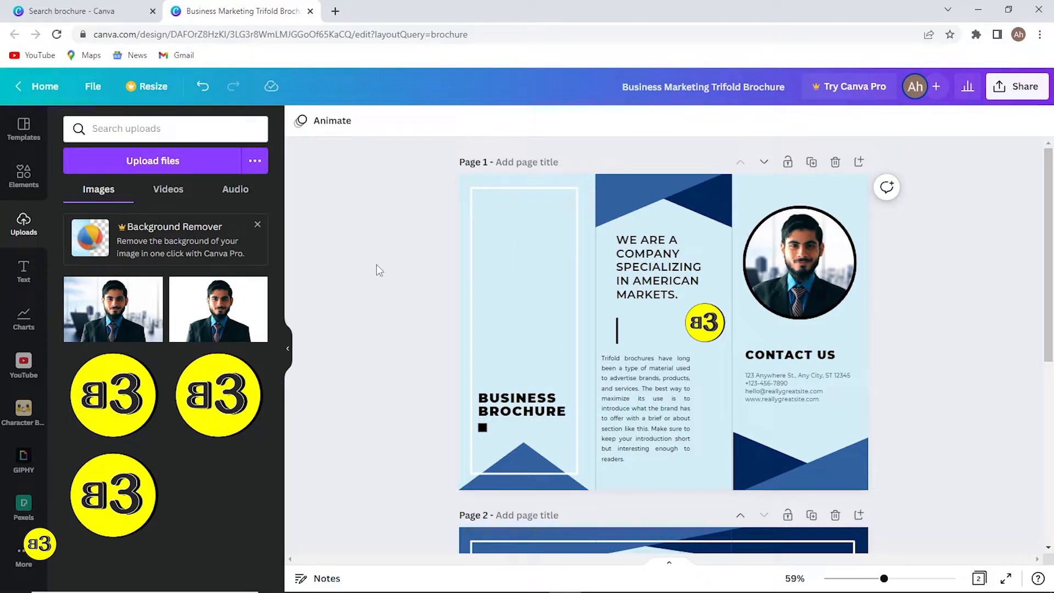
{"action": "left_click", "coordinate": [24, 506]}
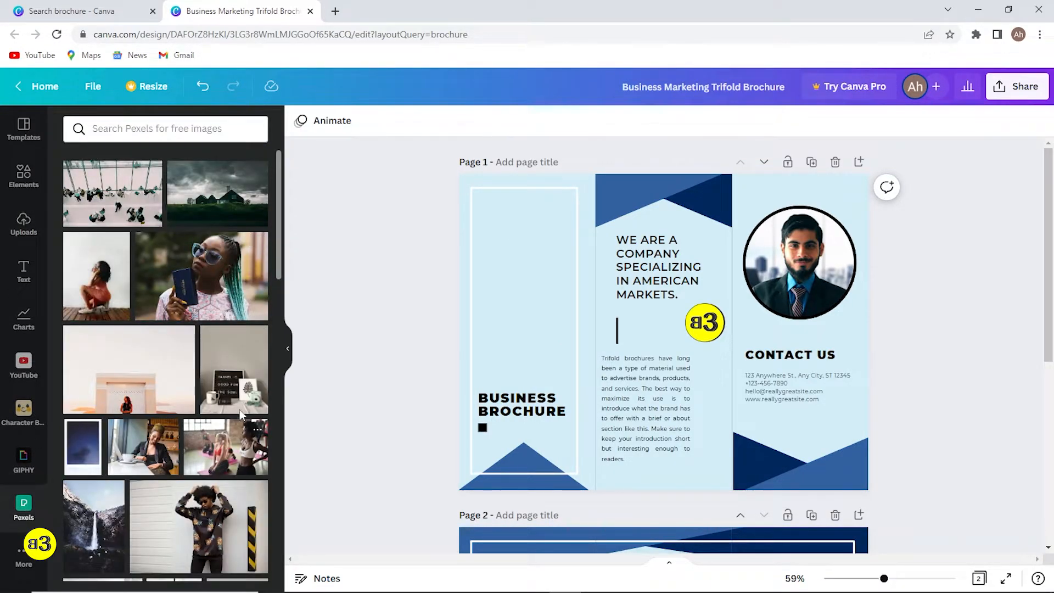
{"action": "left_click", "coordinate": [140, 120]}
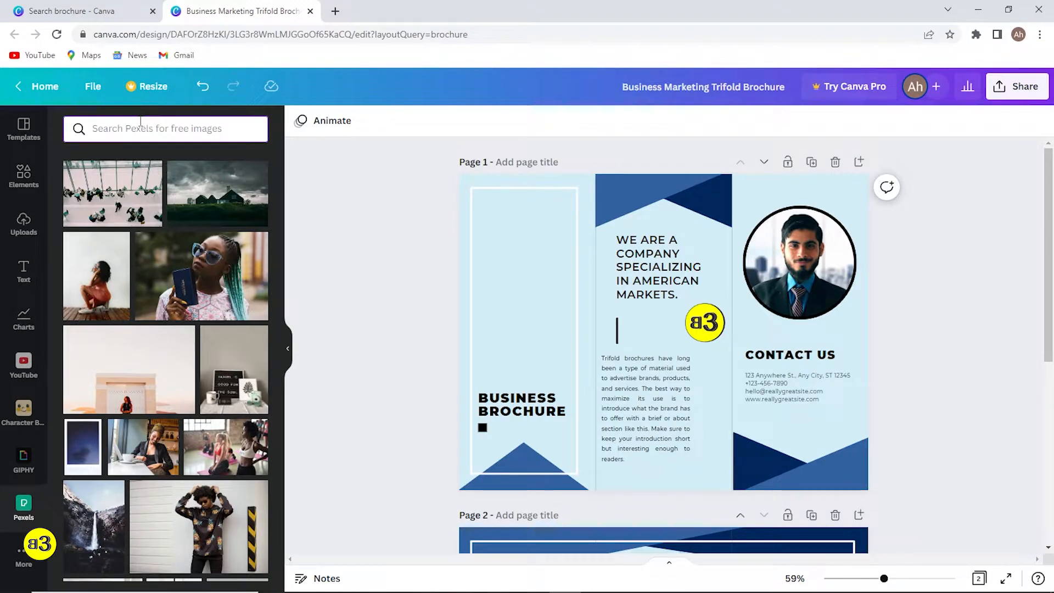
{"action": "type", "text": "laptop"}
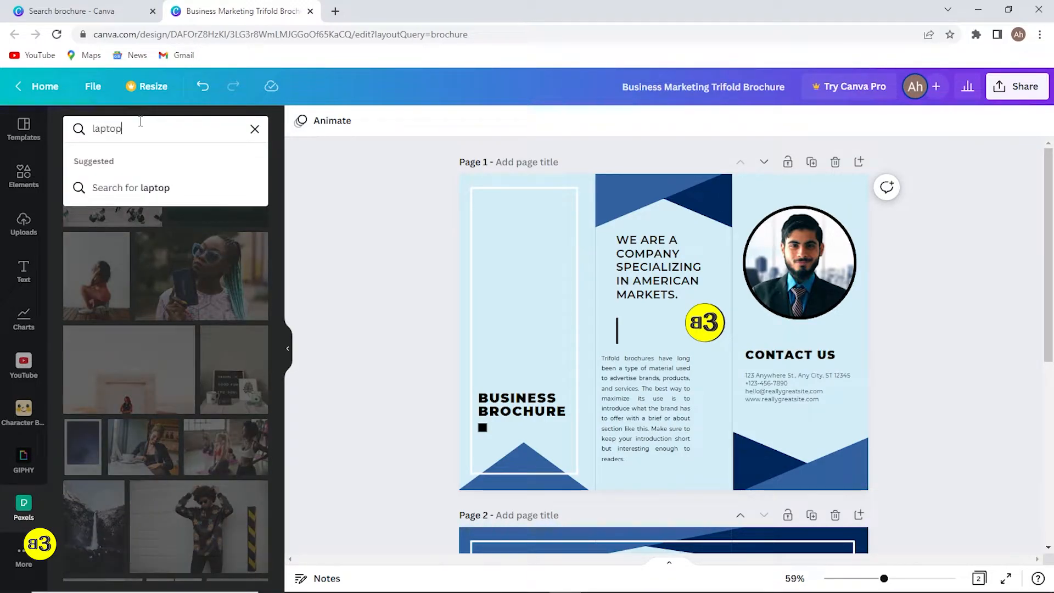
{"action": "key", "text": "Return"}
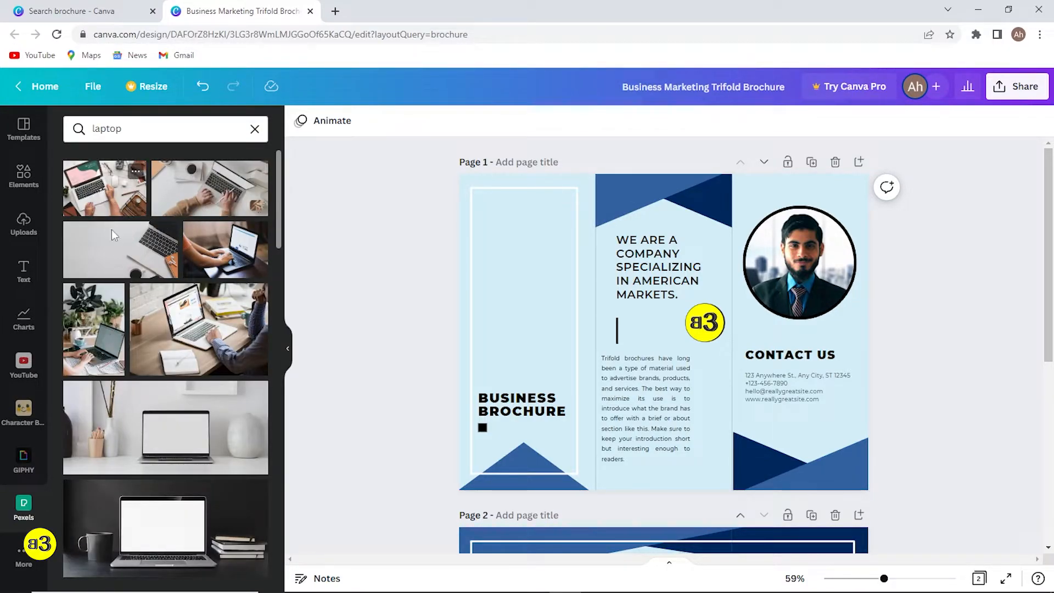
- Add the photo of hands typing on a laptop beside plants and fit it to the space above "BUSINESS BROCHURE"
{"action": "left_click_drag", "start_coordinate": [107, 322], "coordinate": [567, 285]}
{"action": "left_click_drag", "start_coordinate": [516, 331], "coordinate": [526, 221]}
{"action": "left_click_drag", "start_coordinate": [578, 350], "coordinate": [594, 370]}
{"action": "left_click_drag", "start_coordinate": [545, 317], "coordinate": [540, 315]}
{"action": "left_click_drag", "start_coordinate": [588, 368], "coordinate": [591, 374]}
{"action": "left_click", "coordinate": [448, 311]}
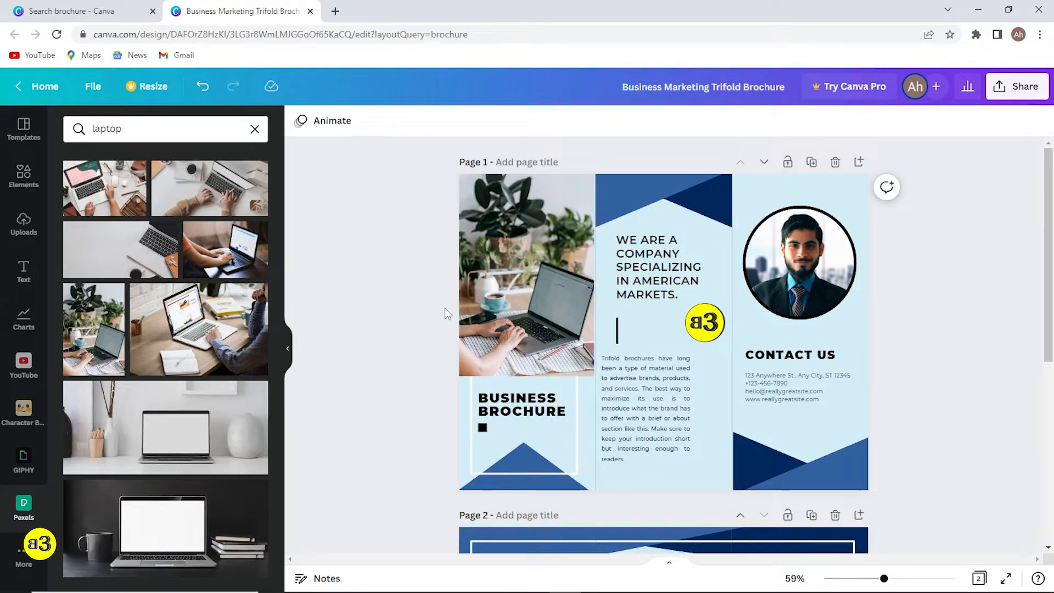
- Send the laptop photo on page 1 to the back, behind the white frame
{"action": "right_click", "coordinate": [538, 310]}
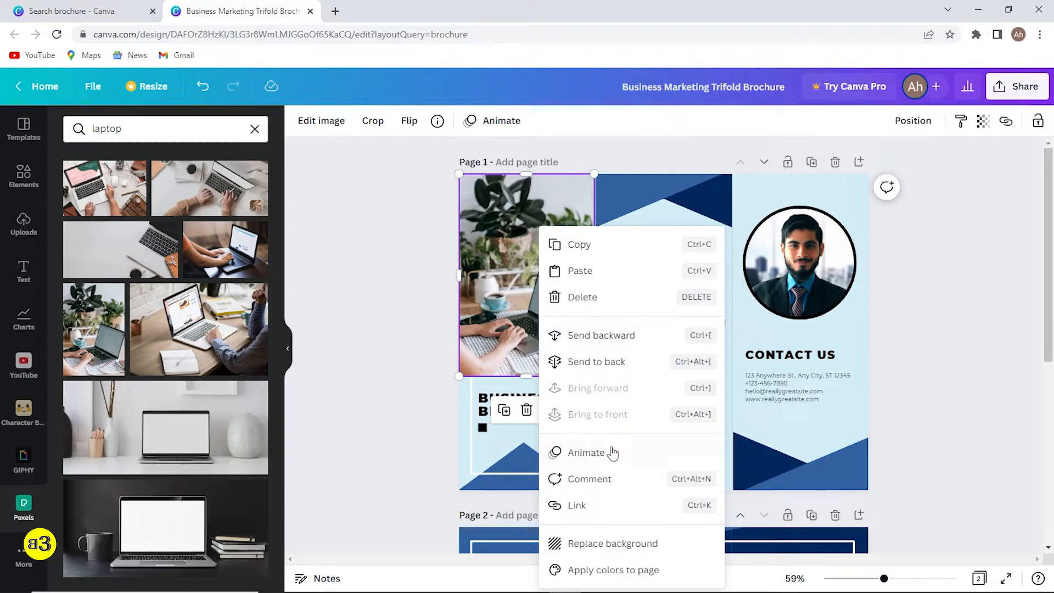
{"action": "left_click", "coordinate": [615, 363]}
{"action": "left_click", "coordinate": [429, 417]}
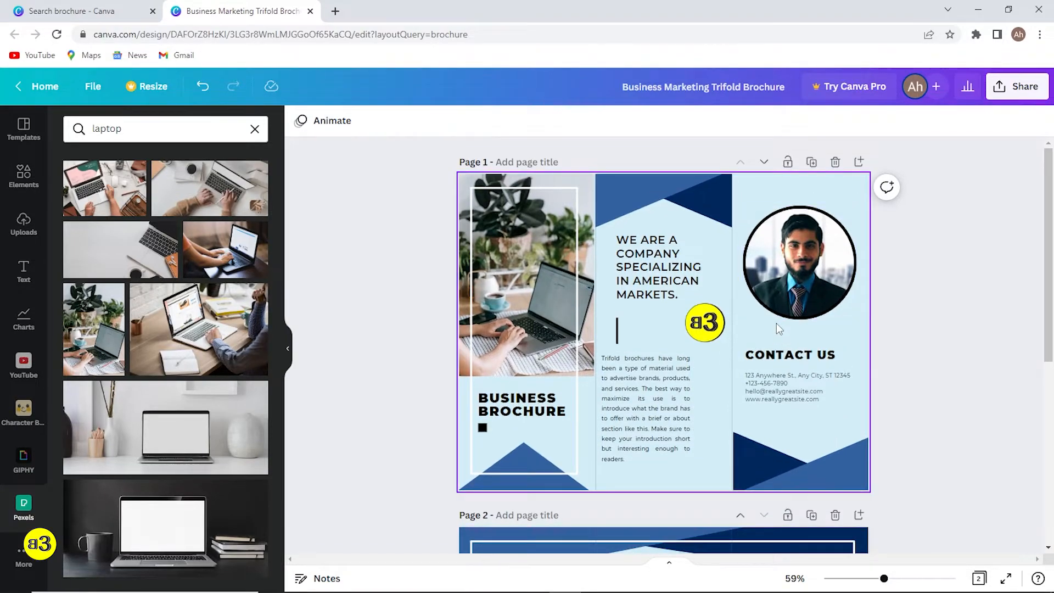
{"action": "scroll", "coordinate": [776, 322], "scroll_direction": "down", "scroll_amount": 5}
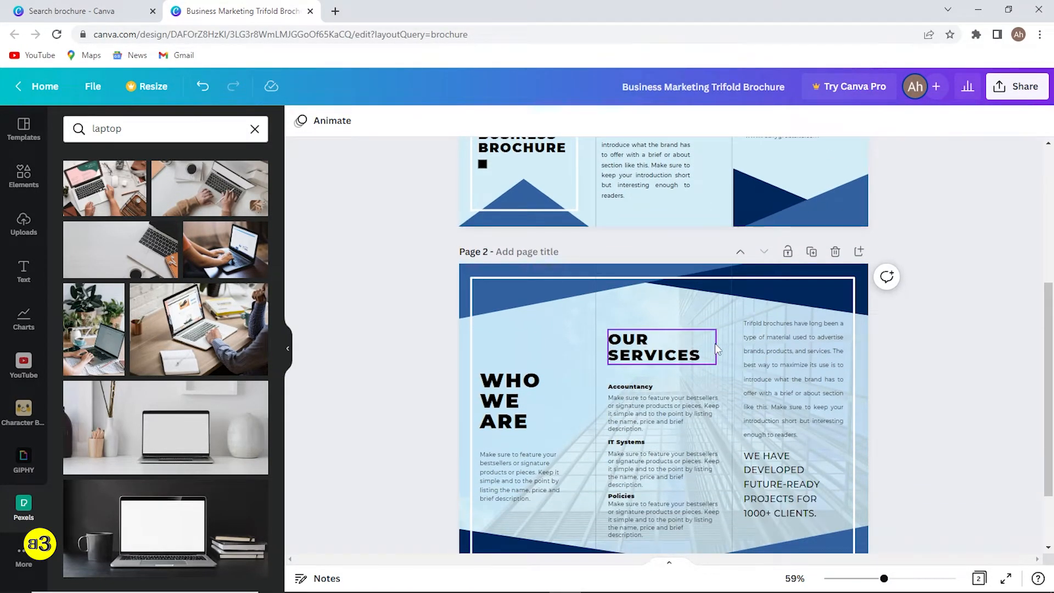
{"action": "scroll", "coordinate": [713, 343], "scroll_direction": "down", "scroll_amount": 2}
{"action": "scroll", "coordinate": [658, 330], "scroll_direction": "up", "scroll_amount": 7}
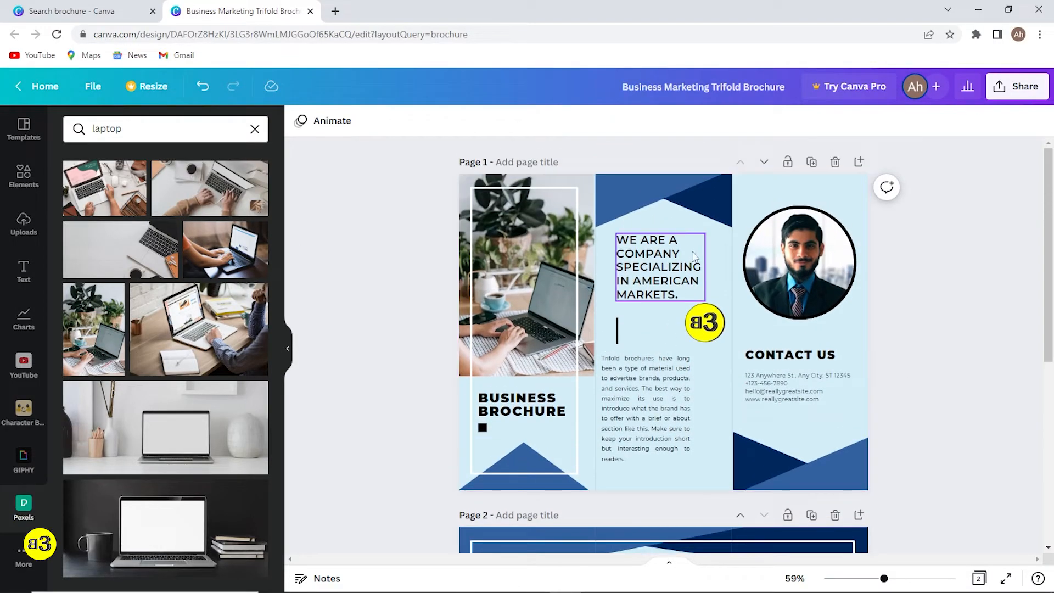
- Recolor the lighter blue shape above the middle panel's headline on page 1 with the yellow sampled from the B3 logo
{"action": "left_click", "coordinate": [713, 197]}
{"action": "left_click", "coordinate": [300, 121]}
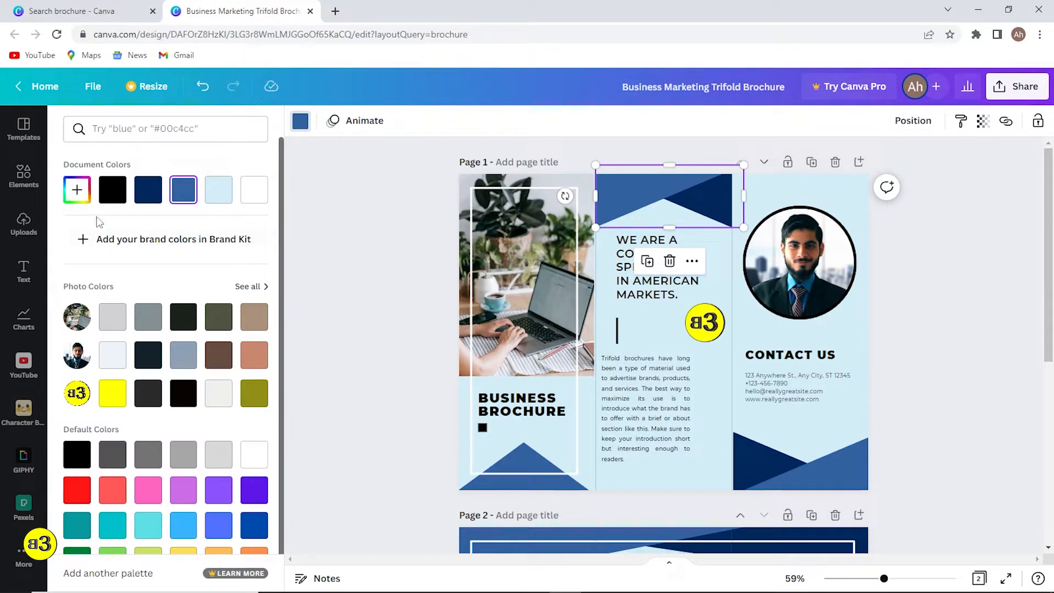
{"action": "left_click", "coordinate": [77, 190]}
{"action": "left_click", "coordinate": [238, 327]}
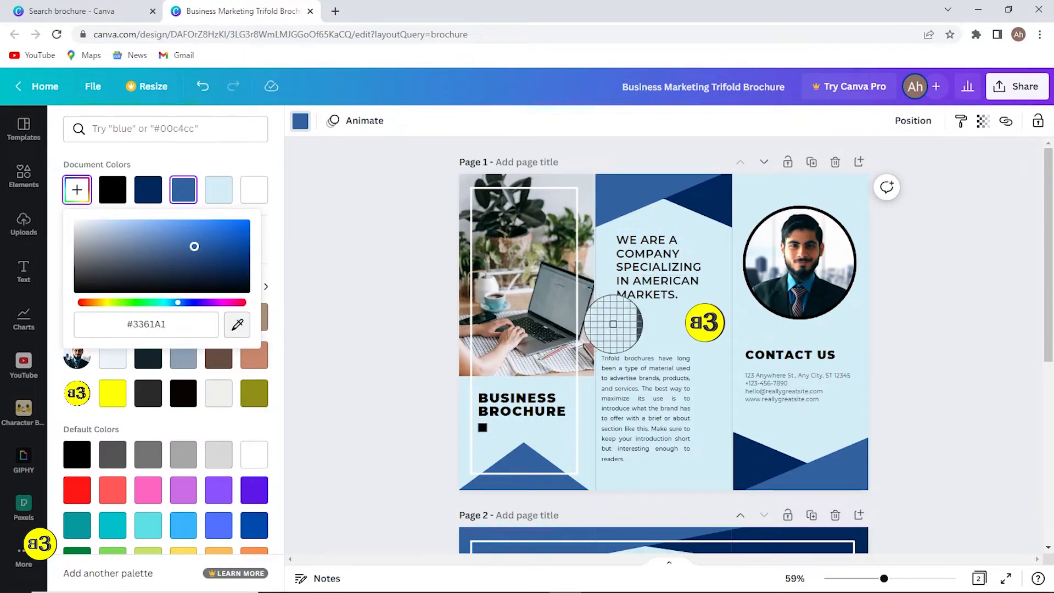
{"action": "left_click", "coordinate": [705, 318]}
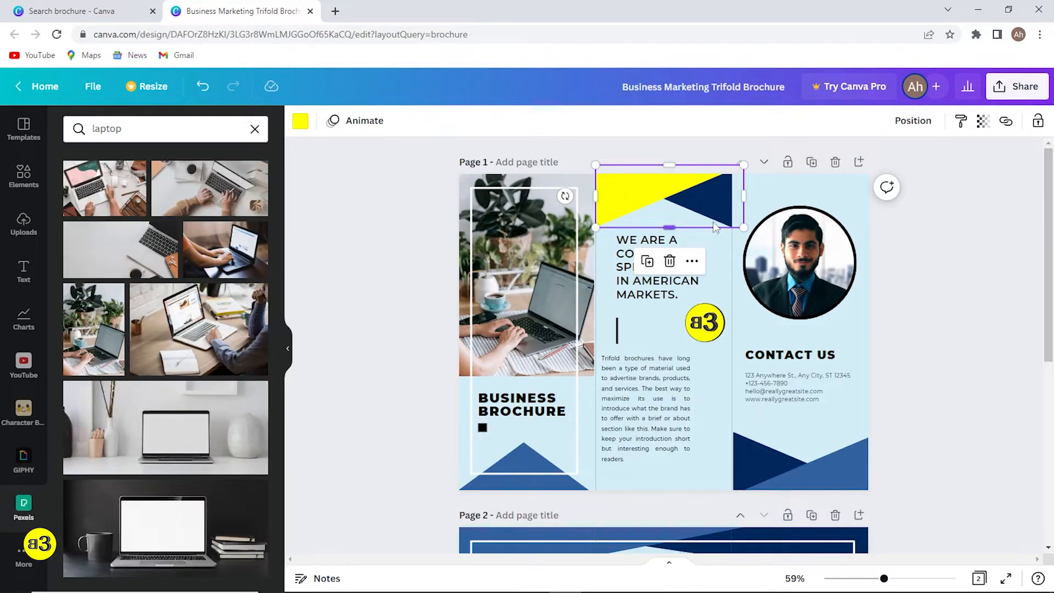
{"action": "left_click", "coordinate": [302, 225]}
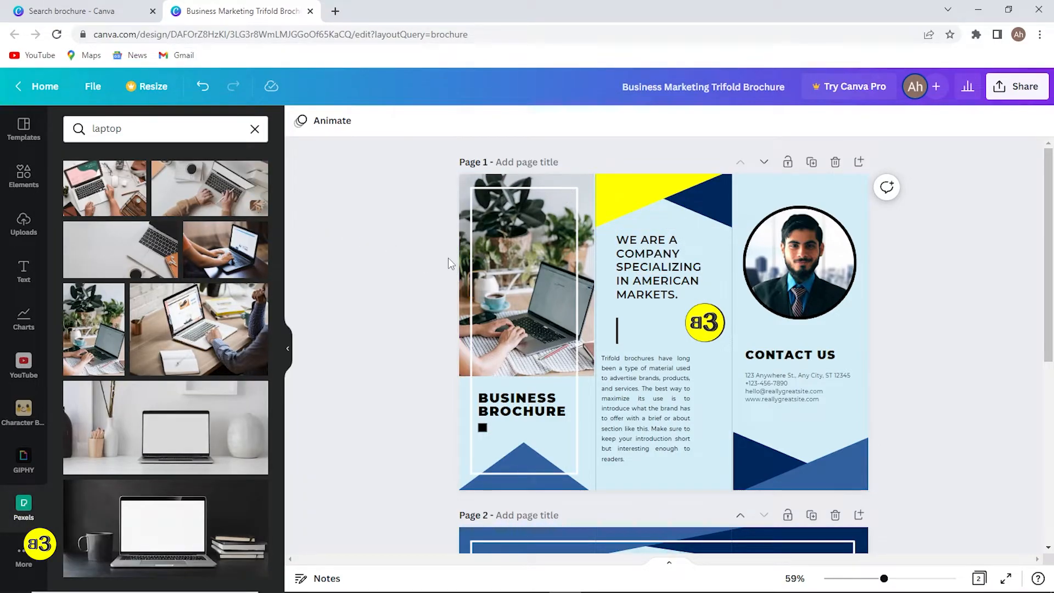
{"action": "scroll", "coordinate": [604, 383], "scroll_direction": "down", "scroll_amount": 3}
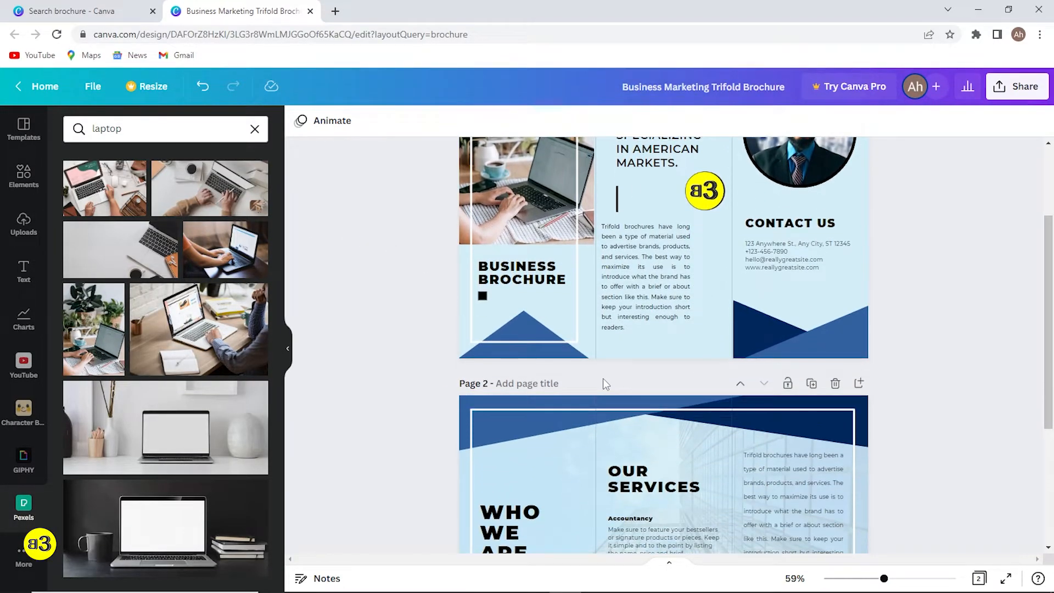
{"action": "scroll", "coordinate": [768, 401], "scroll_direction": "up", "scroll_amount": 1}
{"action": "scroll", "coordinate": [767, 401], "scroll_direction": "down", "scroll_amount": 4}
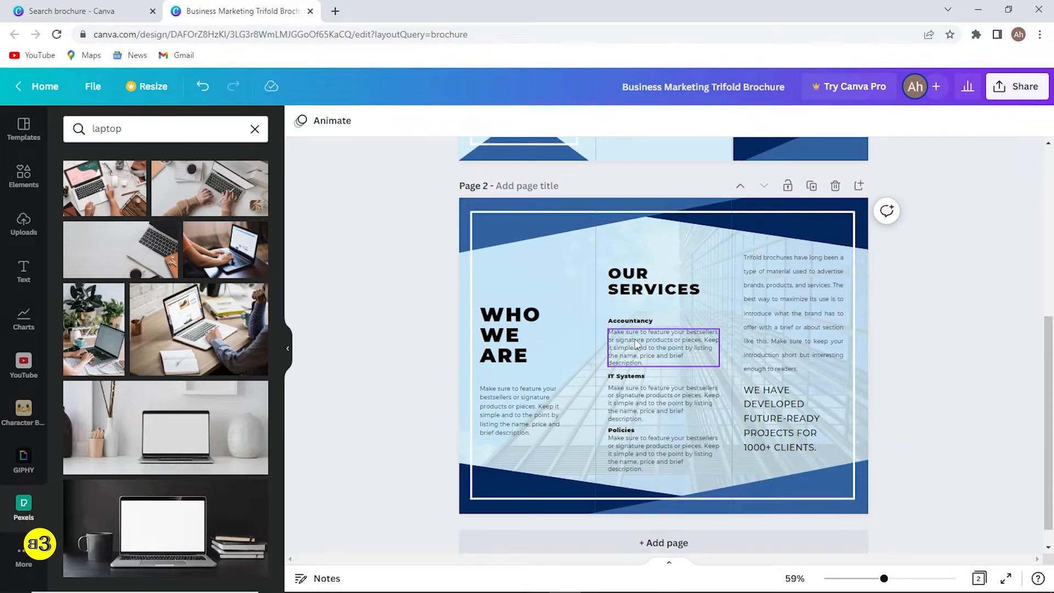
{"action": "scroll", "coordinate": [678, 434], "scroll_direction": "down", "scroll_amount": 1}
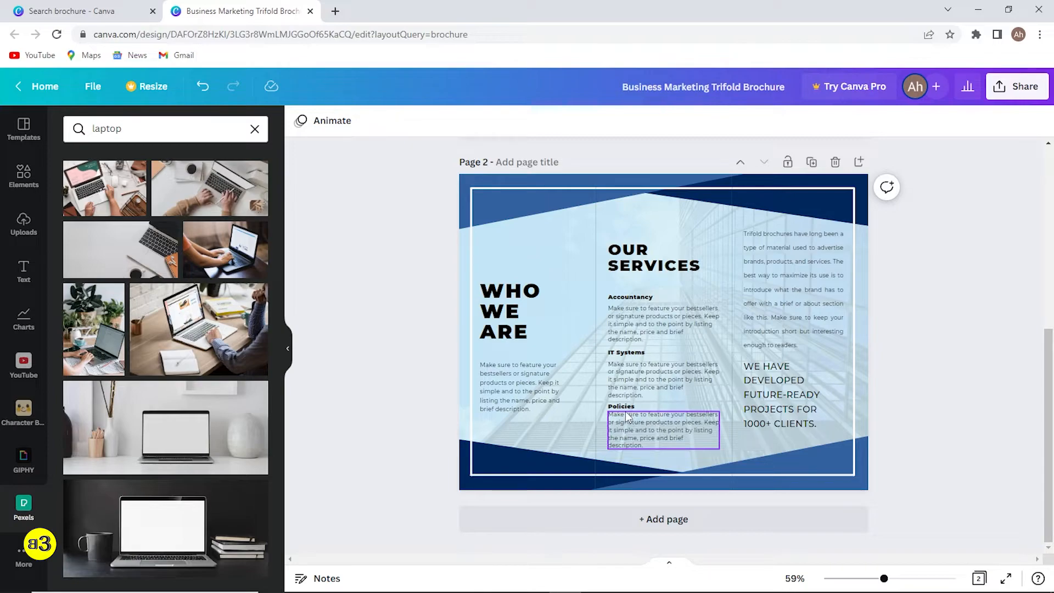